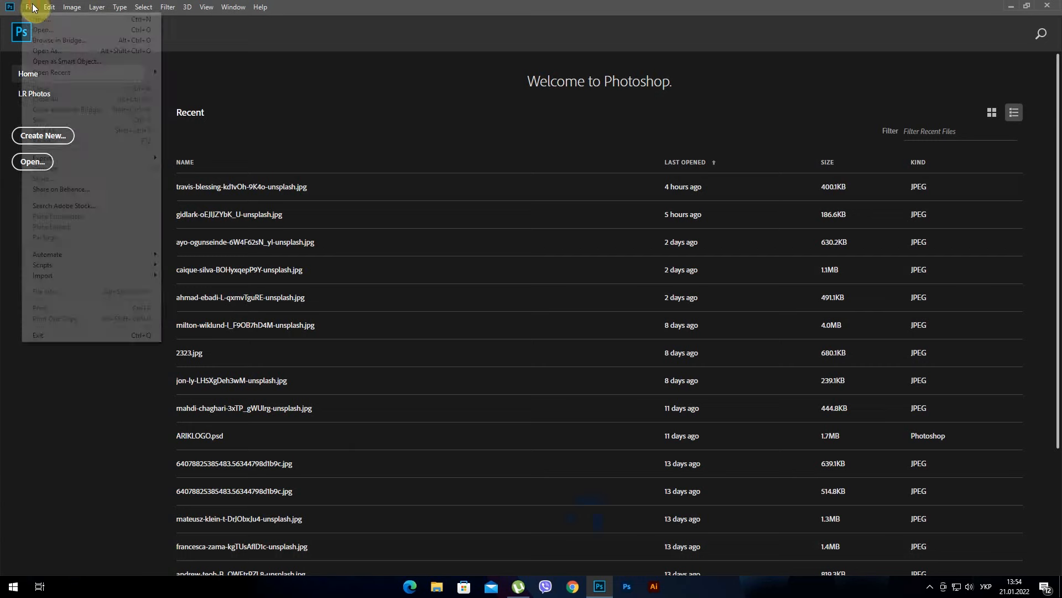
# - Create a new 300 × 300 pixel RGB document at 72 pixels/inch with a white background
pyautogui.click(41, 20)
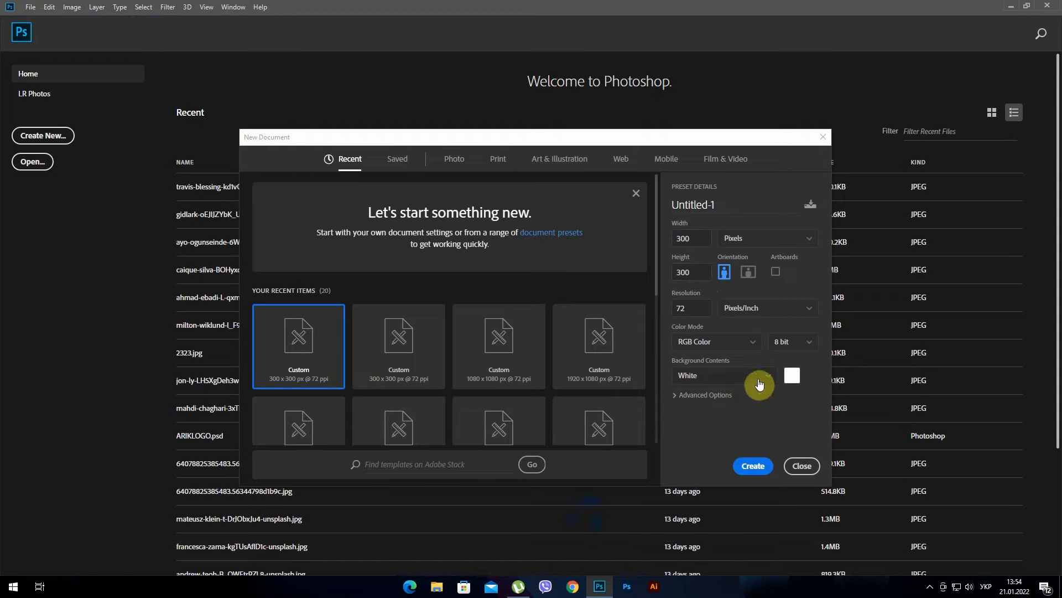
pyautogui.click(754, 465)
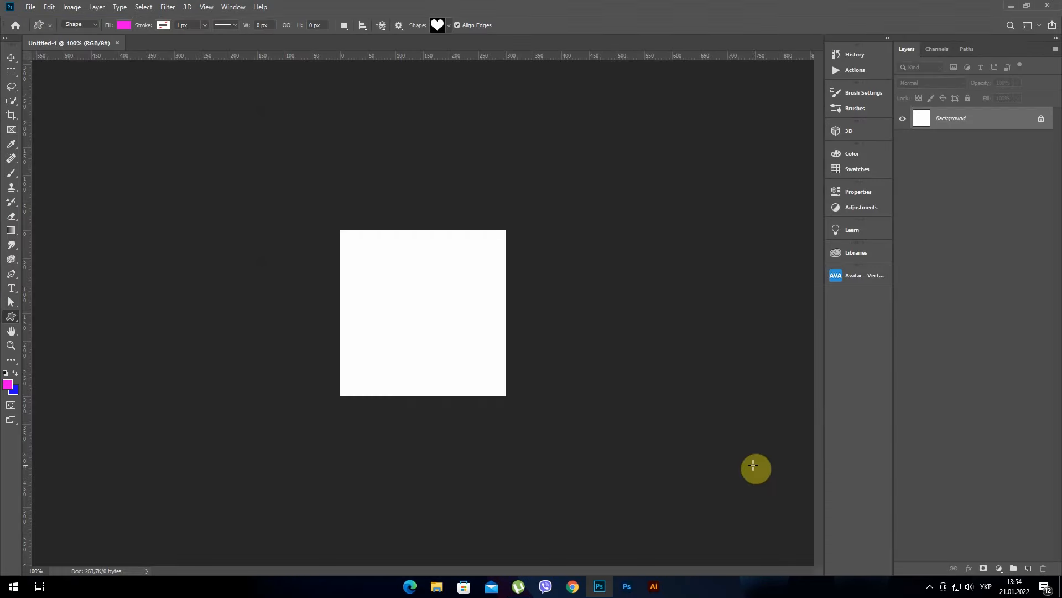
pyautogui.scroll(3, 458, 306)
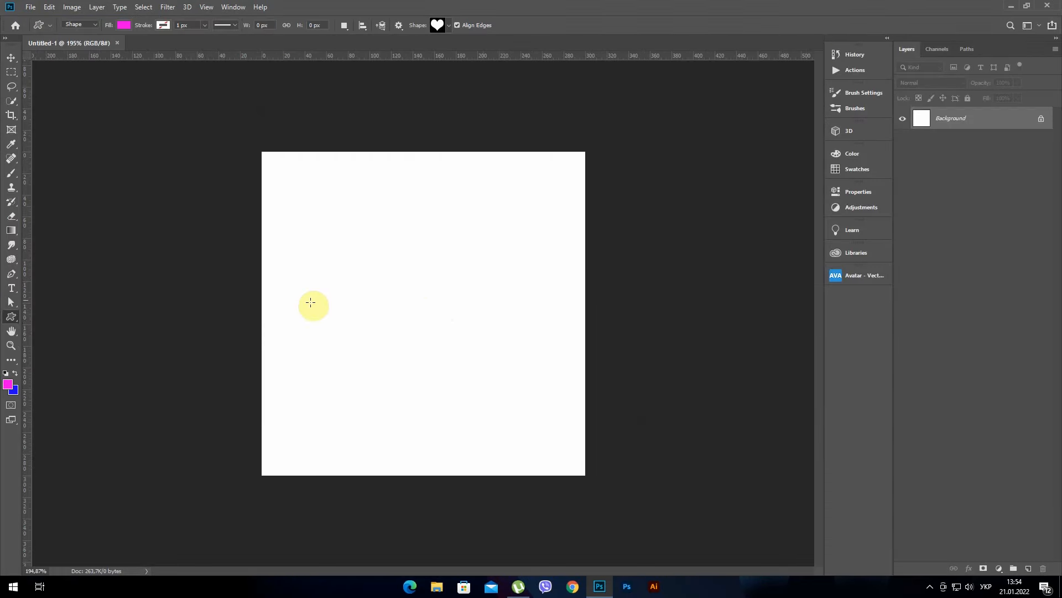
# - Set the foreground colour to cyan with RGB values 8, 211, 242
pyautogui.click(8, 384)
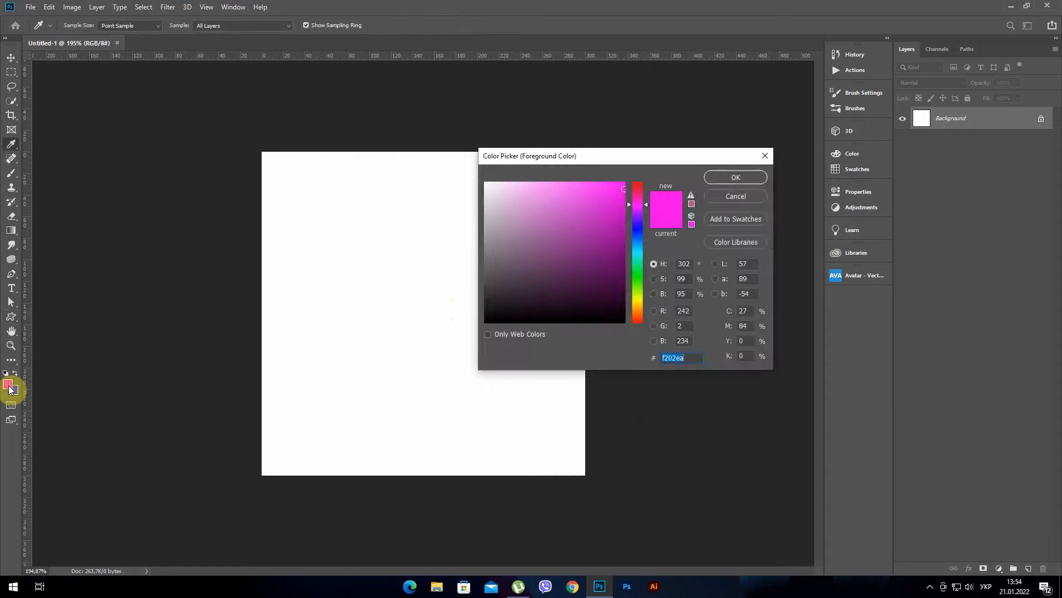
pyautogui.click(691, 310)
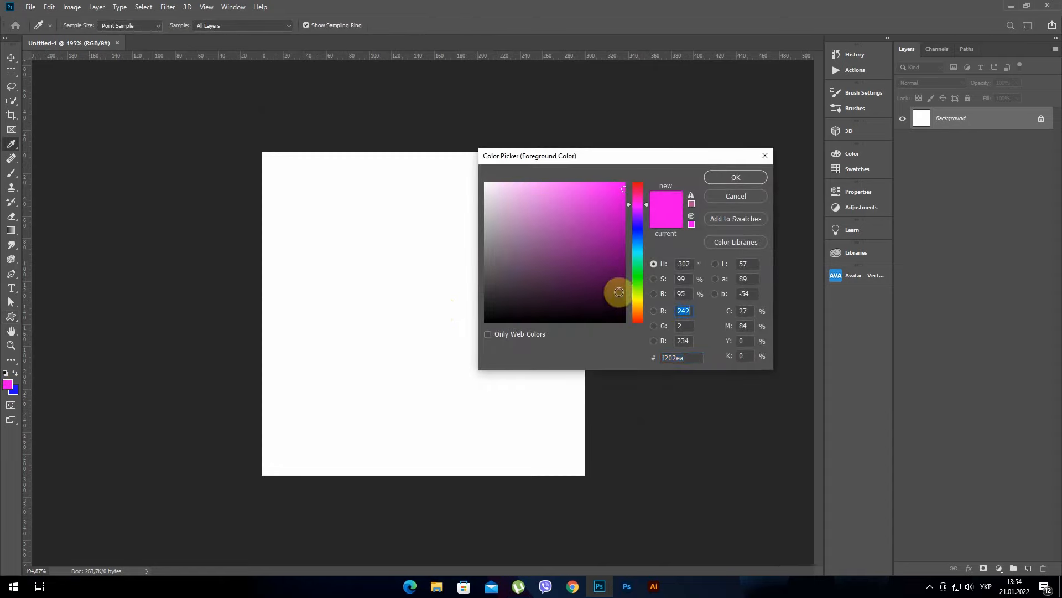
pyautogui.write('8')
pyautogui.press('Tab')
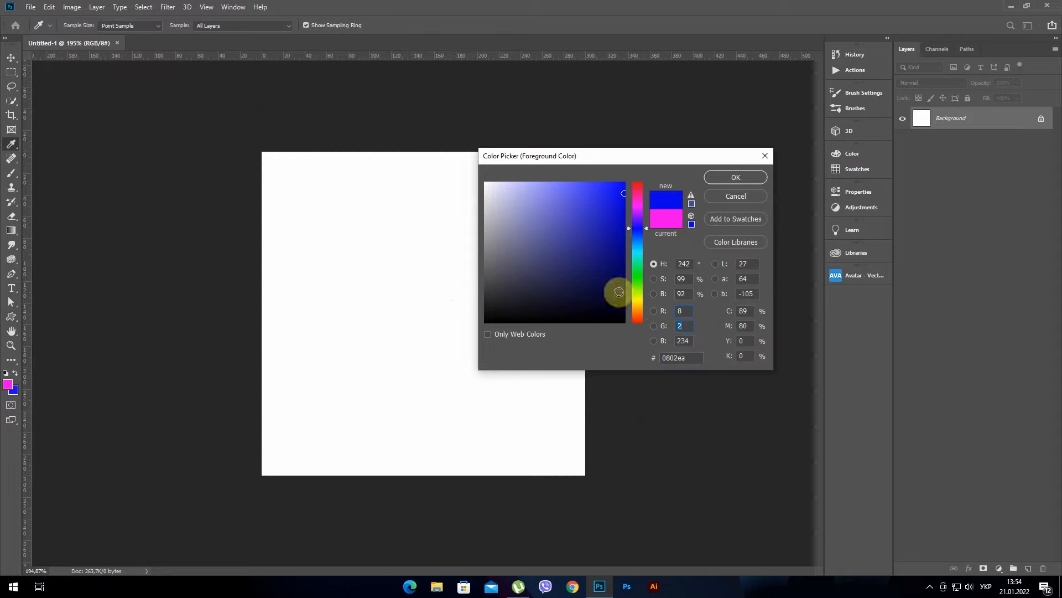
pyautogui.write('211')
pyautogui.press('Tab')
pyautogui.write('2')
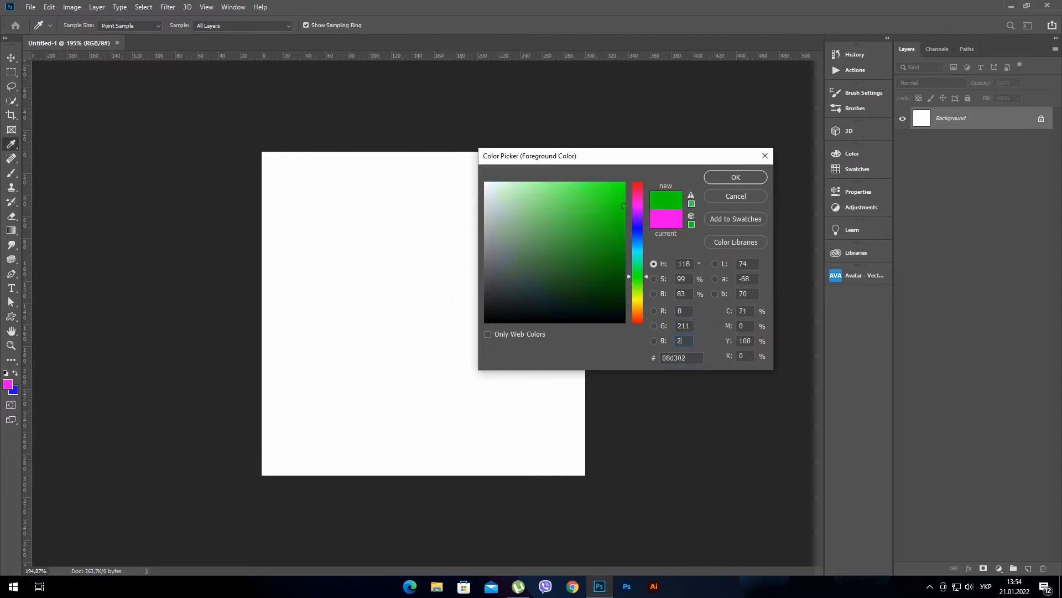
pyautogui.write('42')
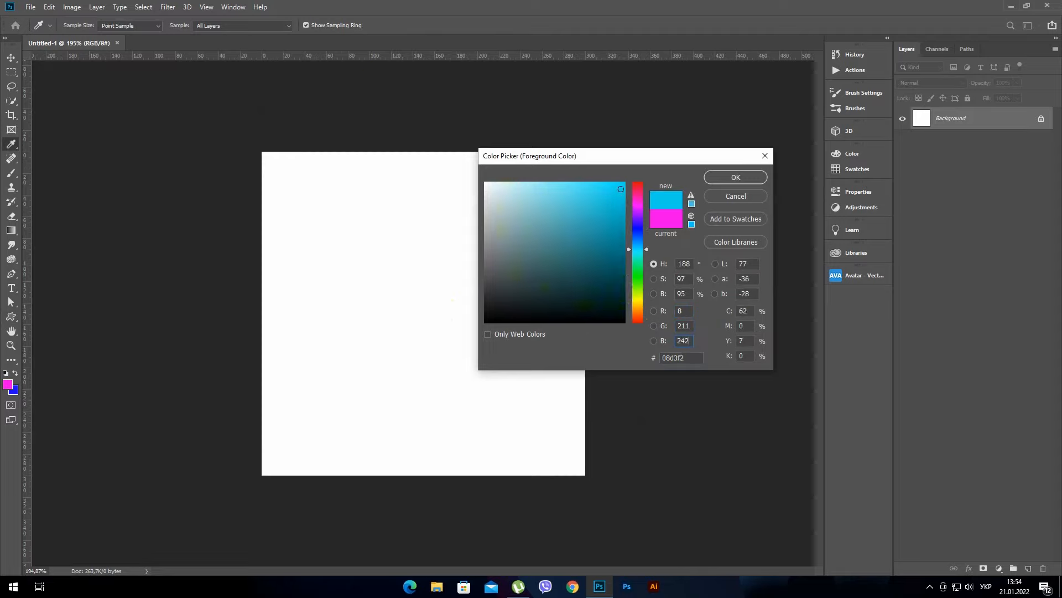
pyautogui.click(715, 176)
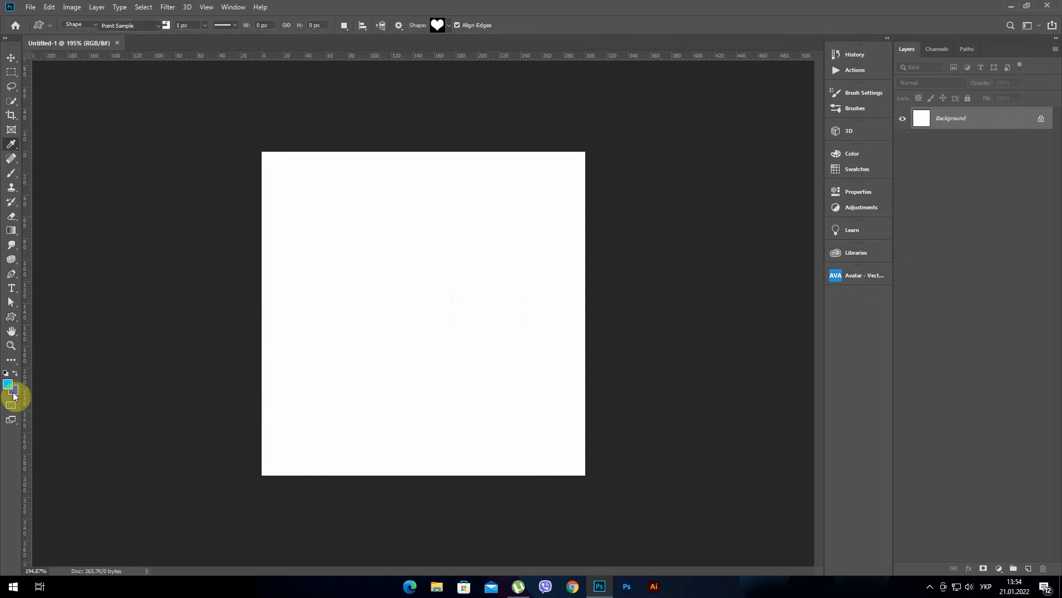
# - Accept RGB 24, 12, 252 as the background colour and fill the canvas with a radial foreground-to-background gradient from its centre past the edge
pyautogui.click(14, 395)
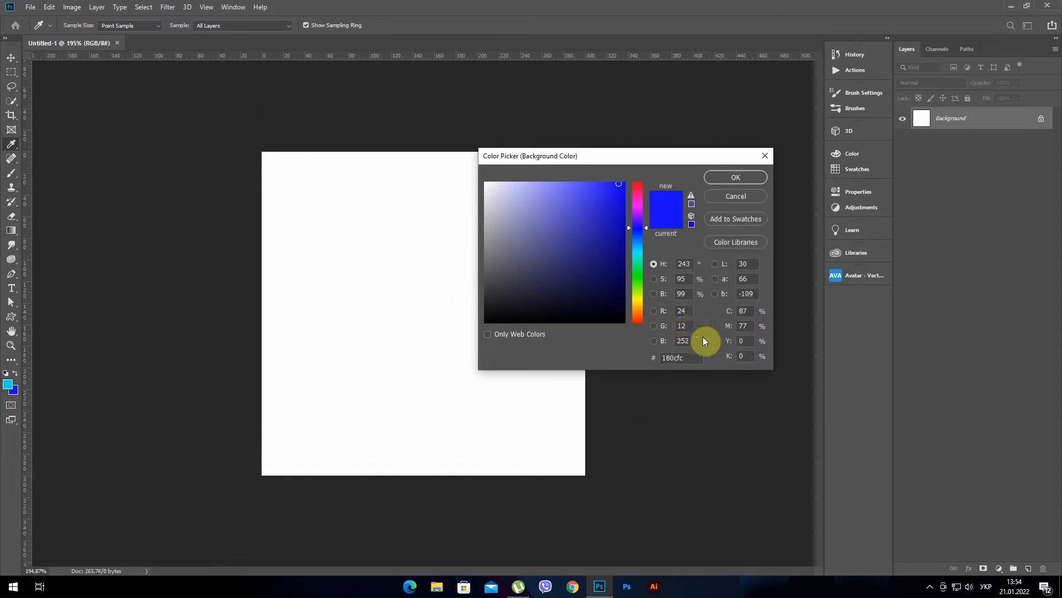
pyautogui.click(736, 177)
pyautogui.press('u')
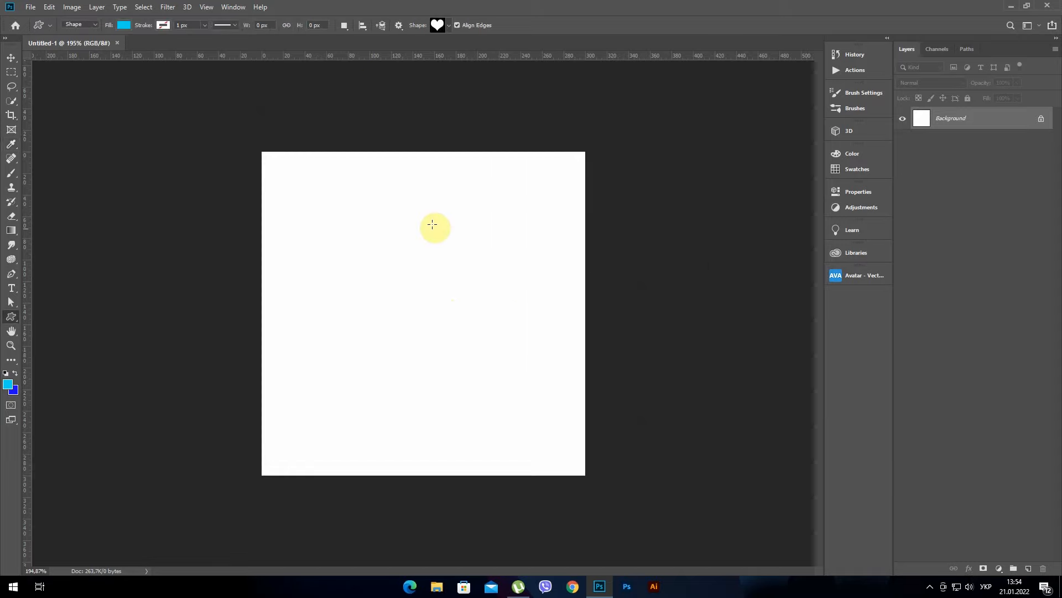
pyautogui.click(11, 230)
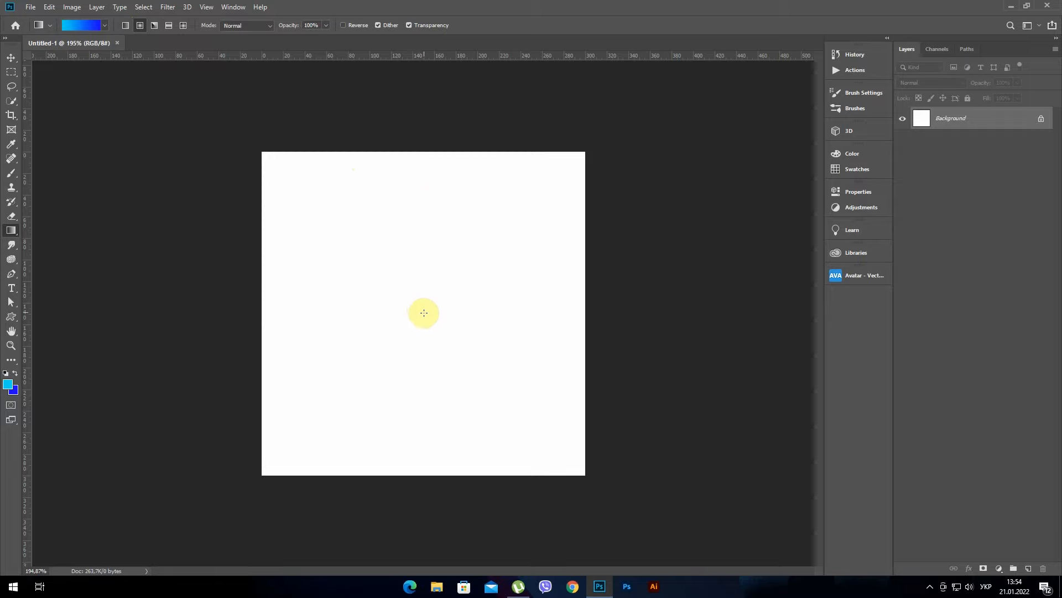
pyautogui.moveTo(424, 313); pyautogui.dragTo(824, 312)
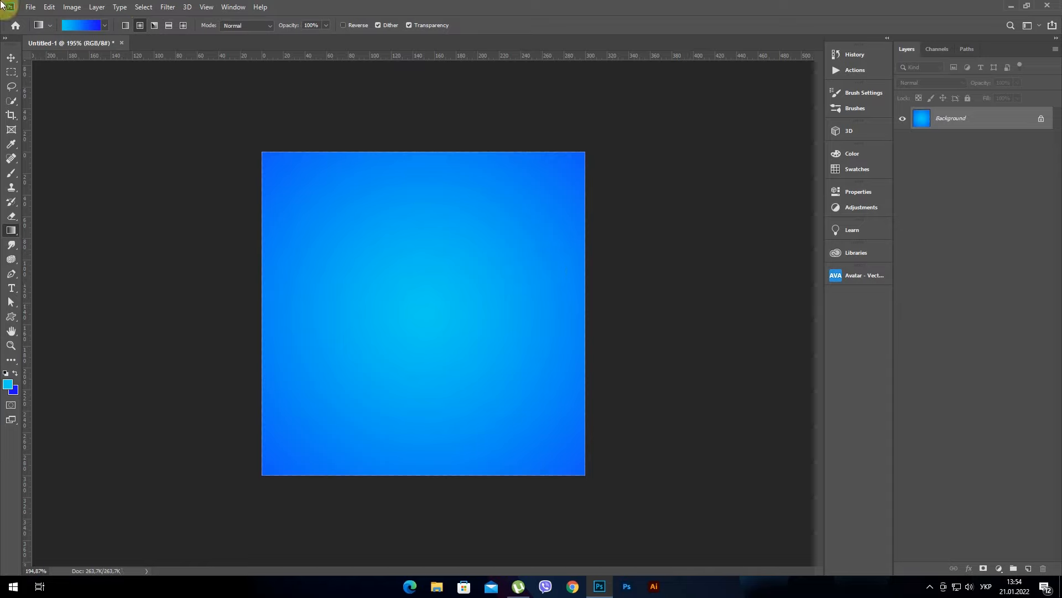
pyautogui.click(11, 56)
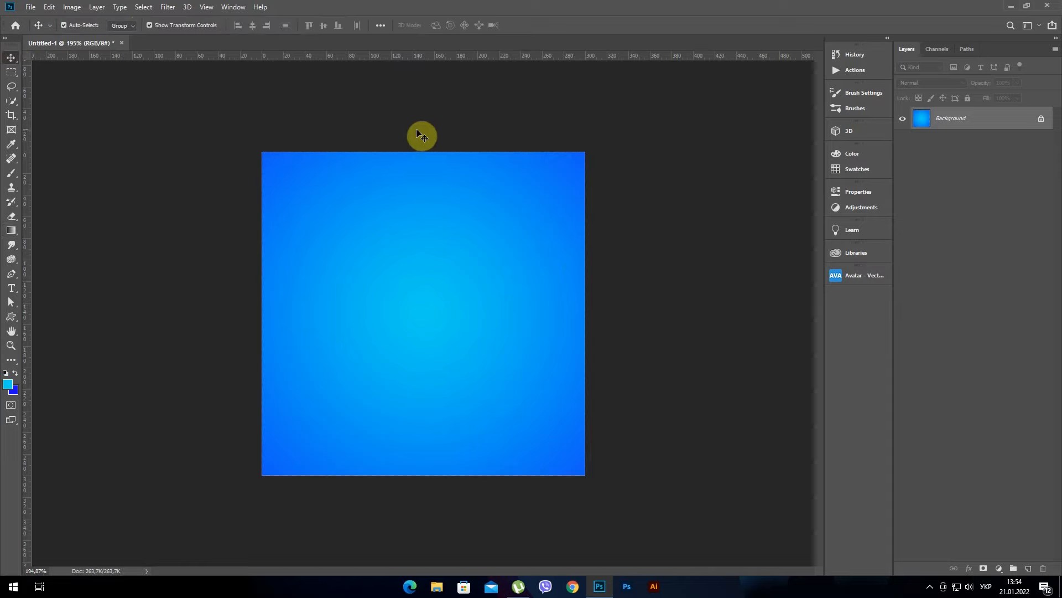
# - Add a new empty layer and set the foreground colour to magenta with RGB values 242, 2, 234
pyautogui.click(1028, 568)
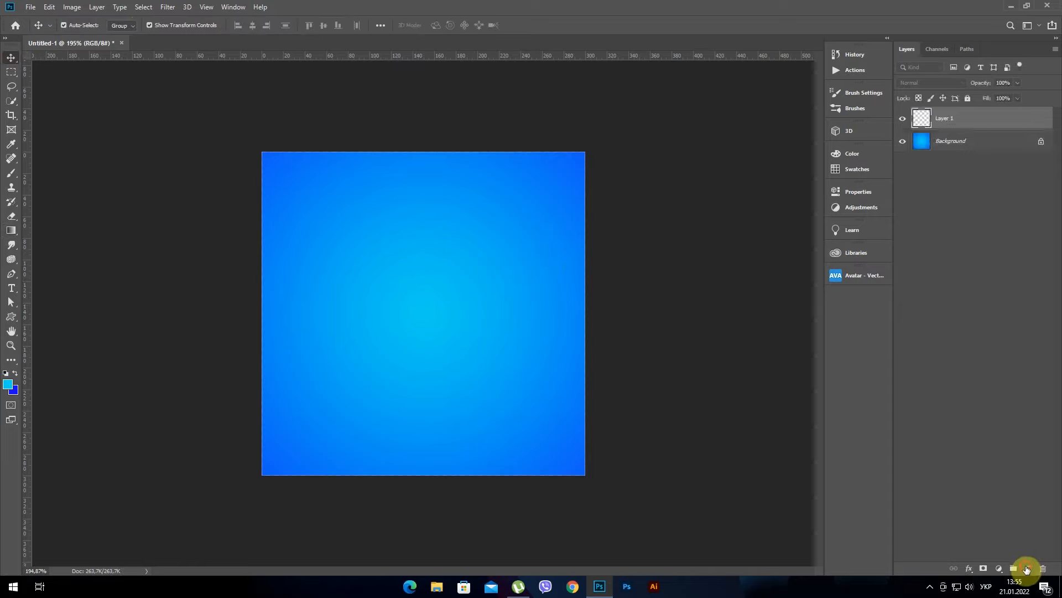
pyautogui.click(8, 382)
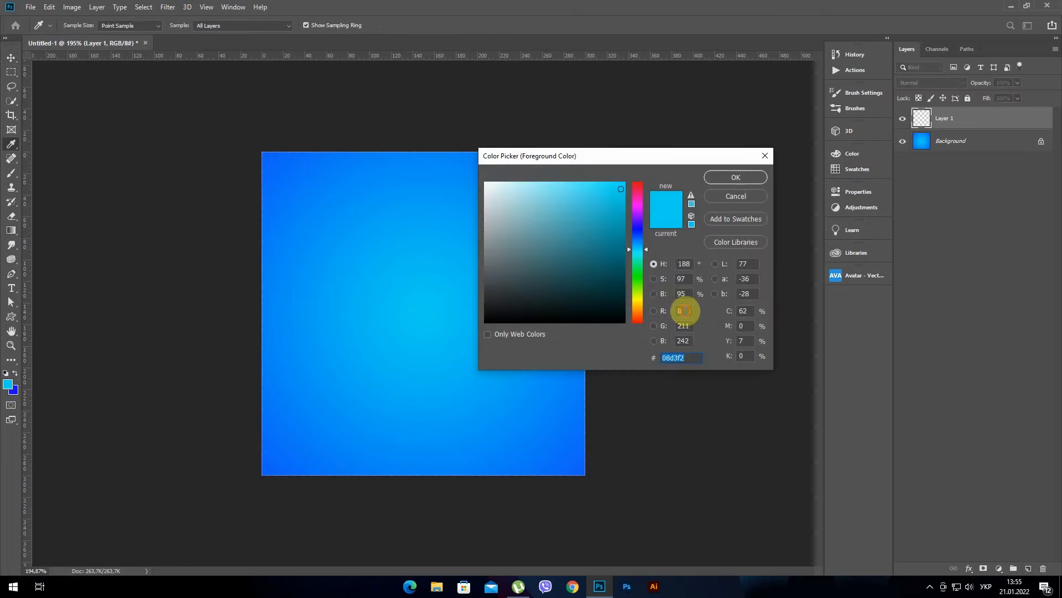
pyautogui.click(680, 311)
pyautogui.write('242')
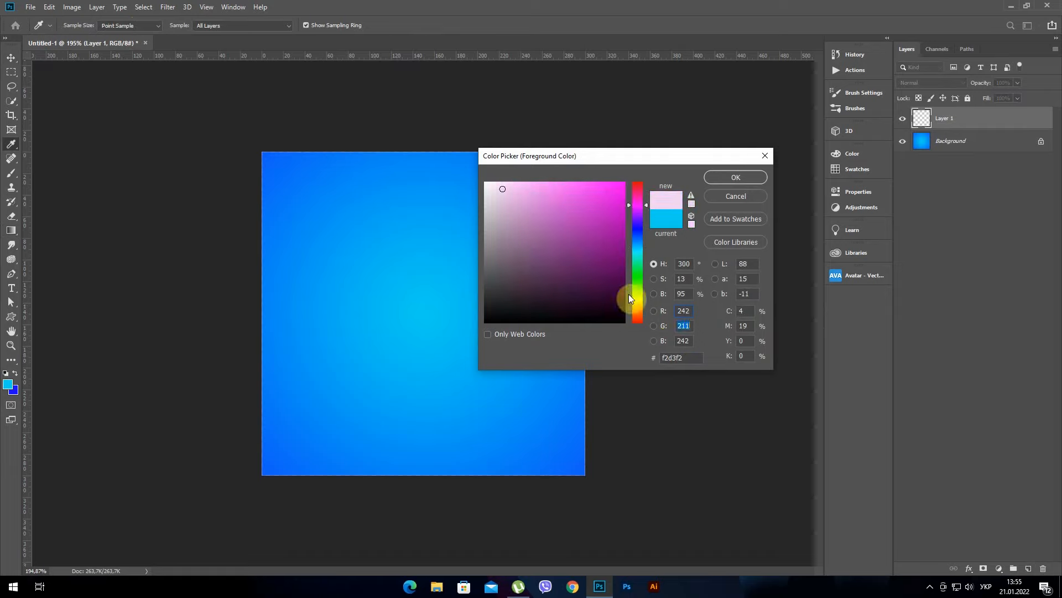
pyautogui.write('2')
pyautogui.press('Tab')
pyautogui.write('23')
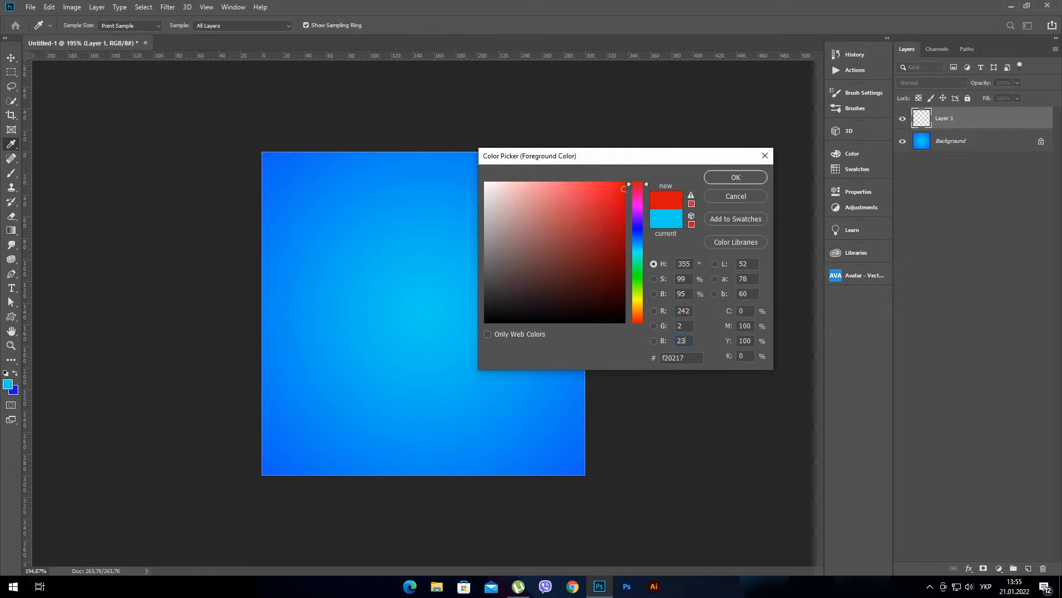
pyautogui.write('4')
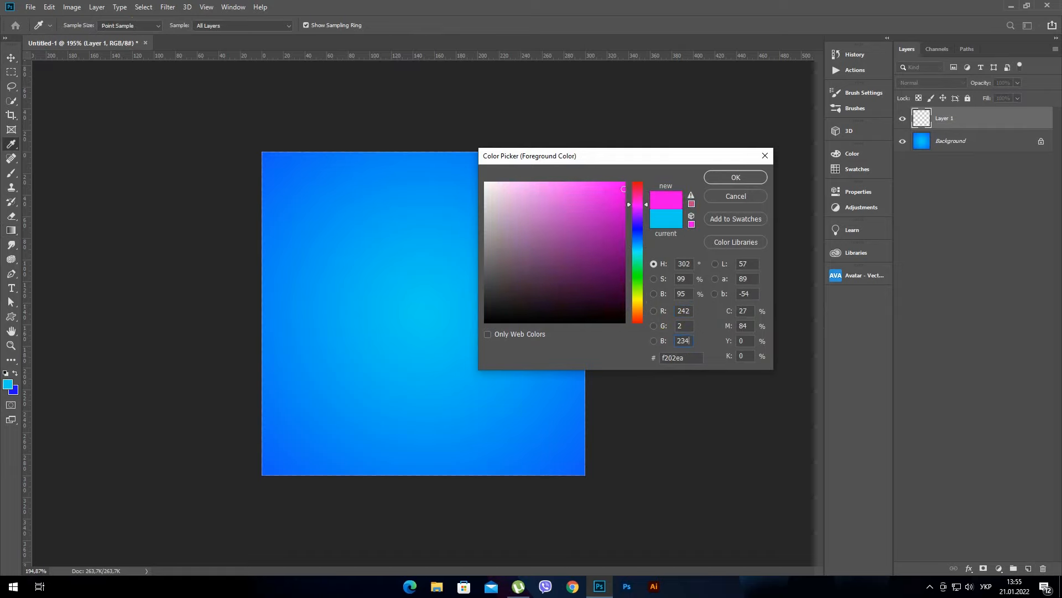
pyautogui.click(721, 173)
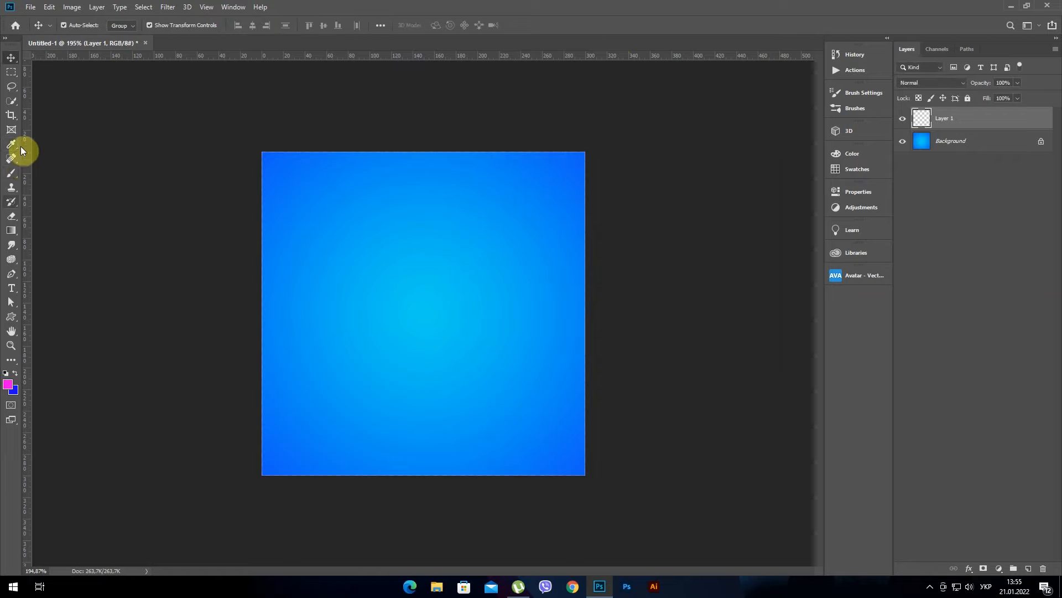
# - Draw a magenta heart with the Custom Shape tool in Shape mode, about 288 × 226 px, across the middle of the canvas
pyautogui.click(10, 317)
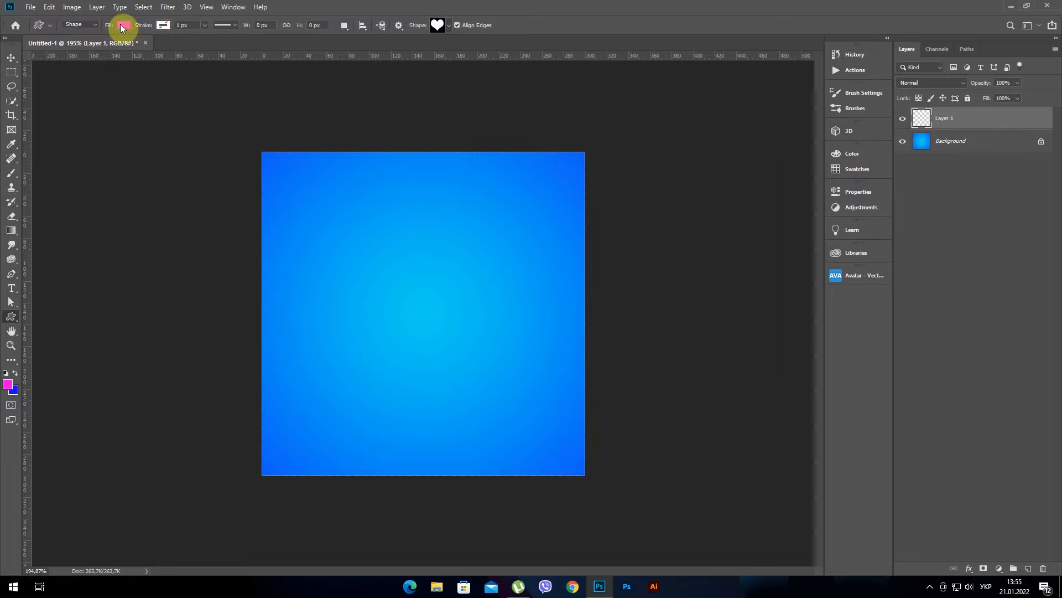
pyautogui.click(89, 23)
pyautogui.click(92, 34)
pyautogui.click(449, 24)
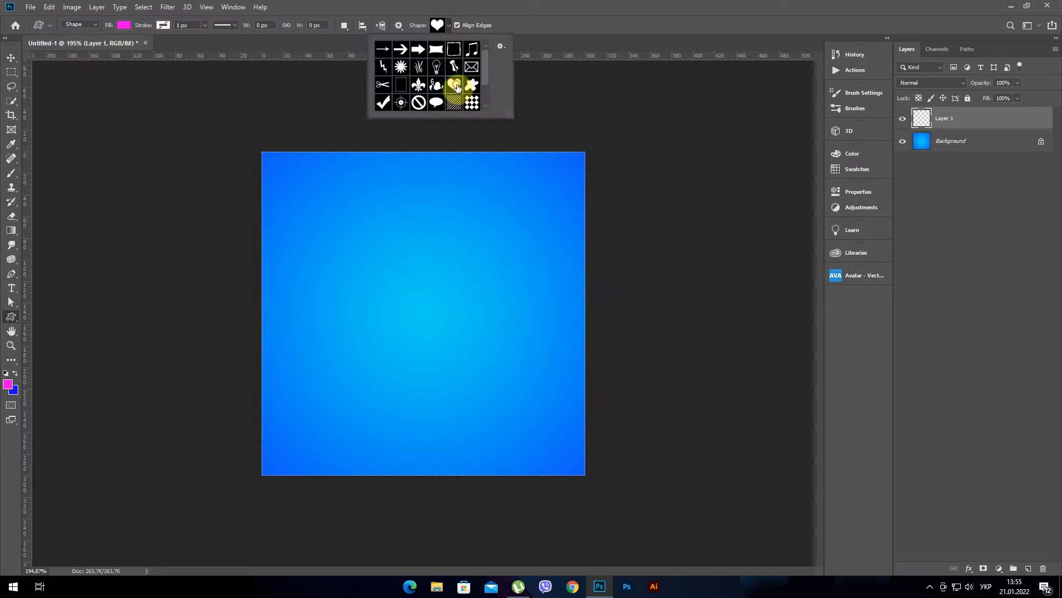
pyautogui.click(493, 11)
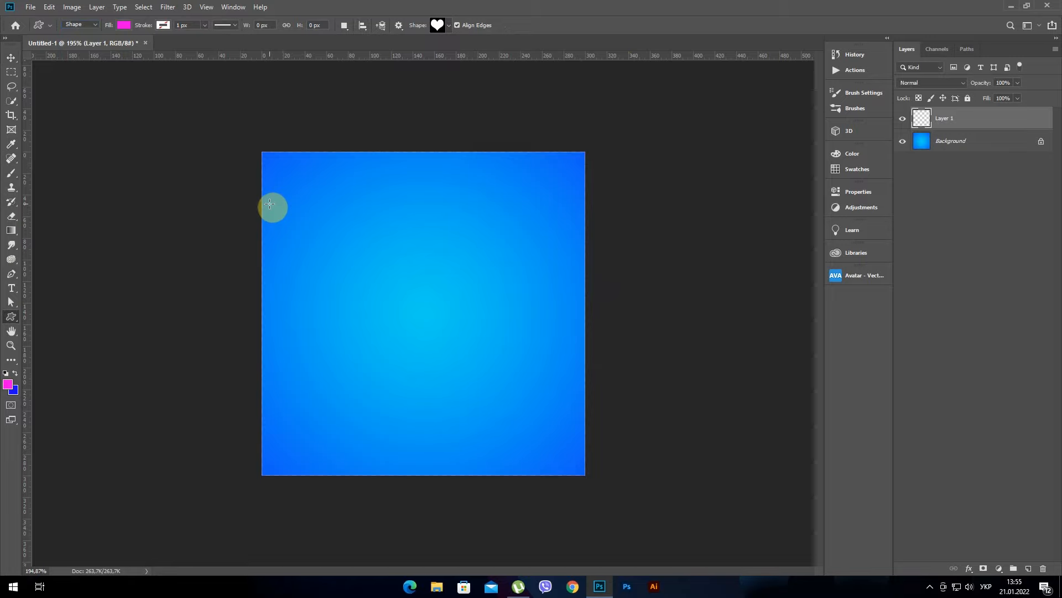
pyautogui.moveTo(269, 203); pyautogui.dragTo(578, 446)
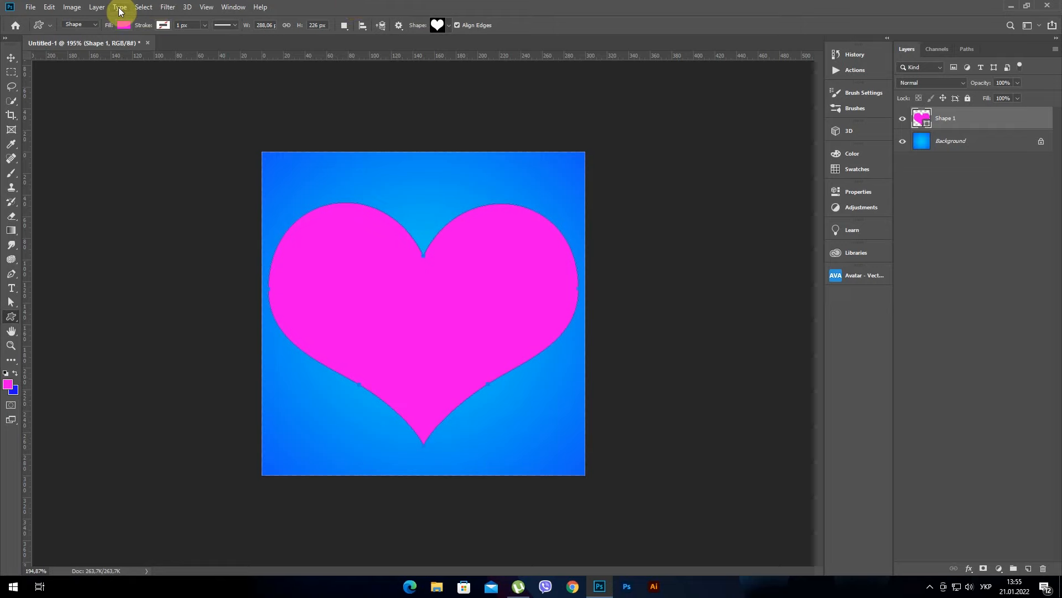
# - Rasterize the heart shape layer and switch to the Move tool
pyautogui.click(95, 8)
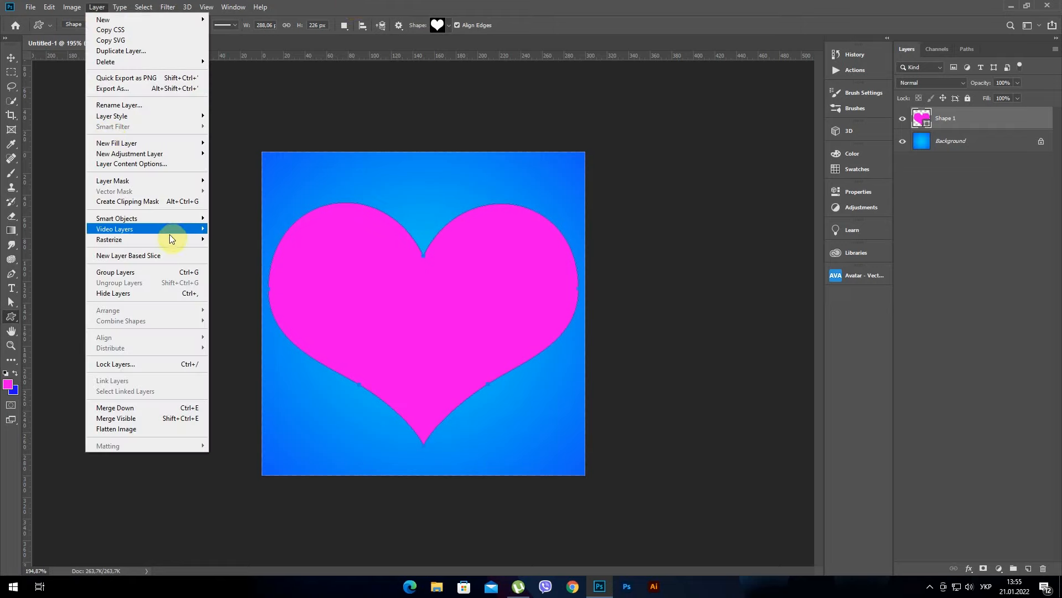
pyautogui.moveTo(170, 242)
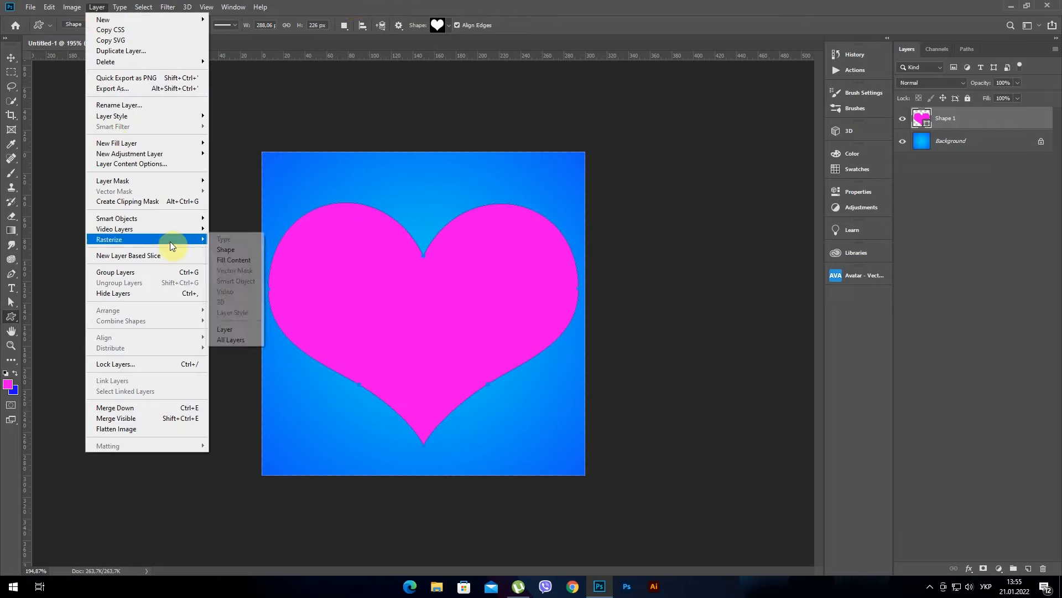
pyautogui.click(248, 253)
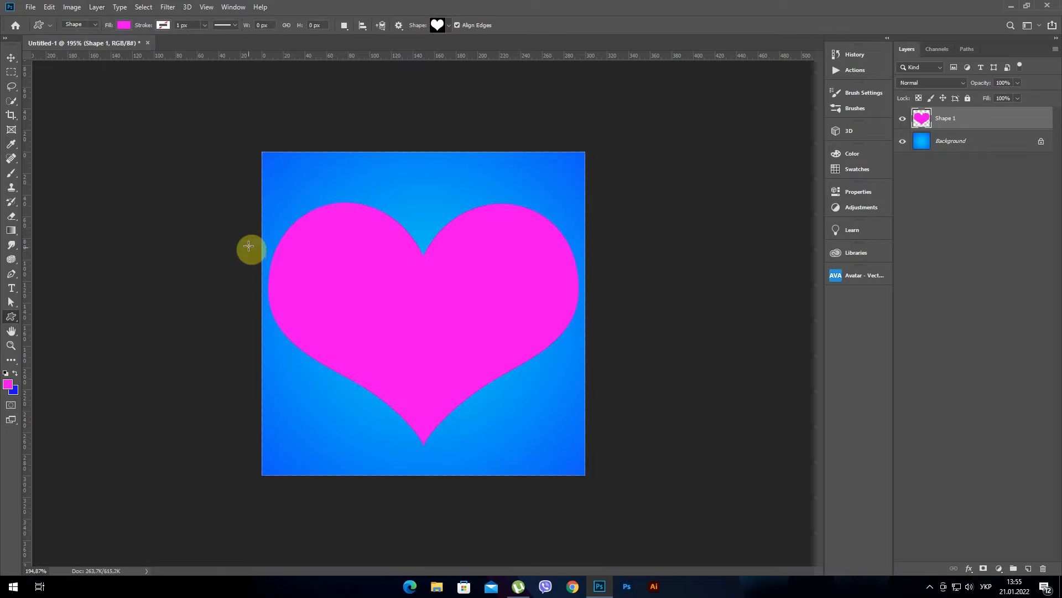
pyautogui.click(11, 57)
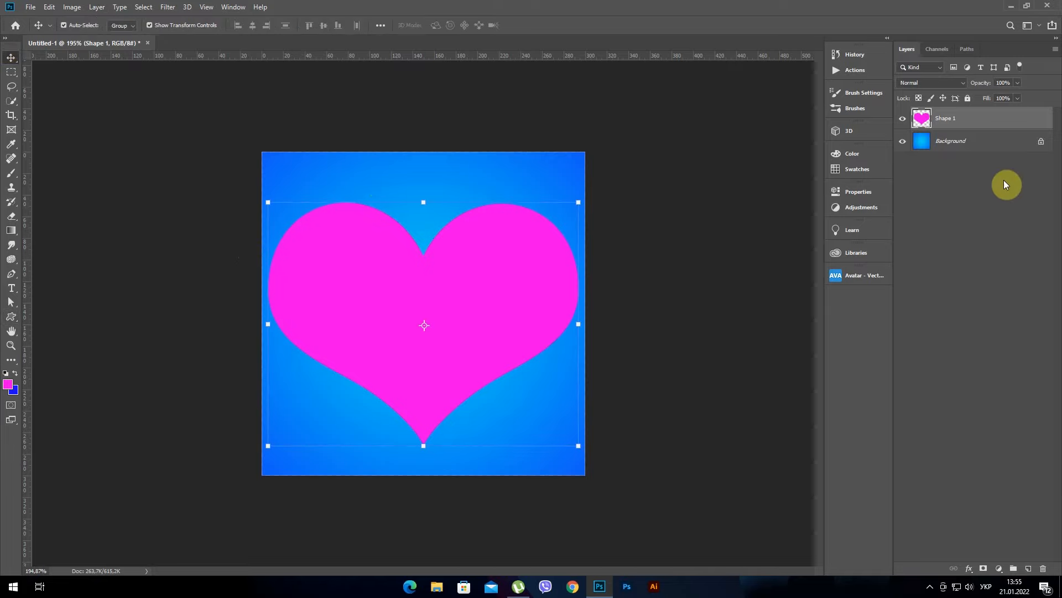
# - Add an Outer Glow layer style to the heart layer and set its blend mode to Screen
pyautogui.click(968, 567)
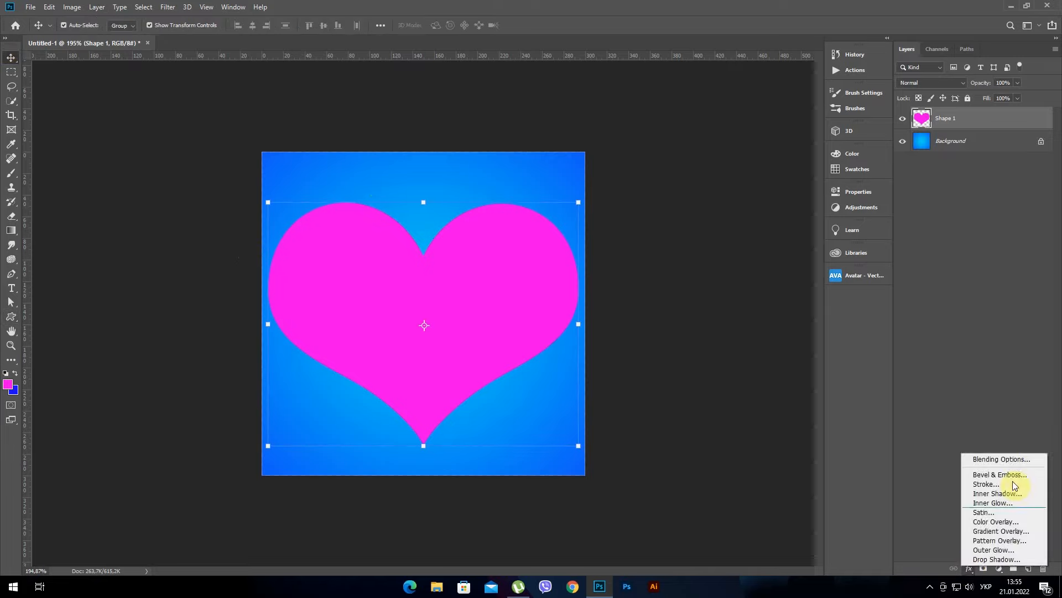
pyautogui.click(1030, 459)
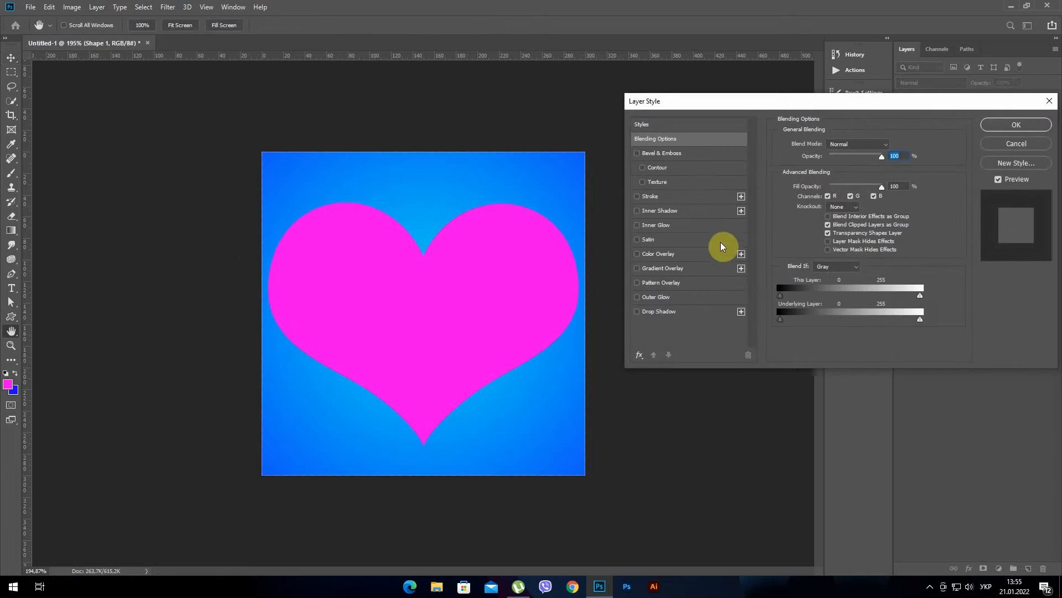
pyautogui.click(696, 299)
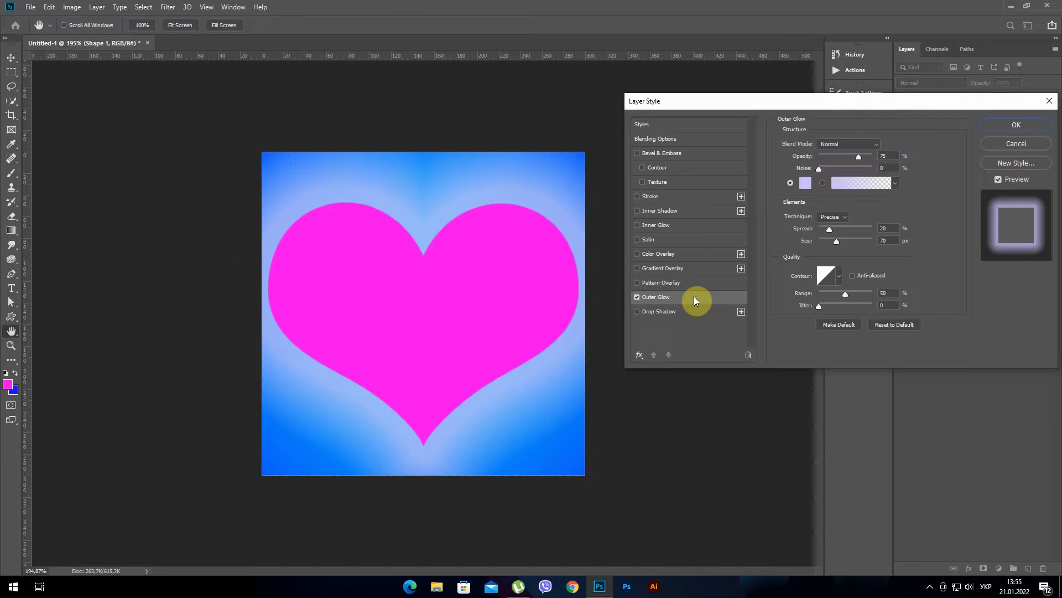
pyautogui.click(867, 145)
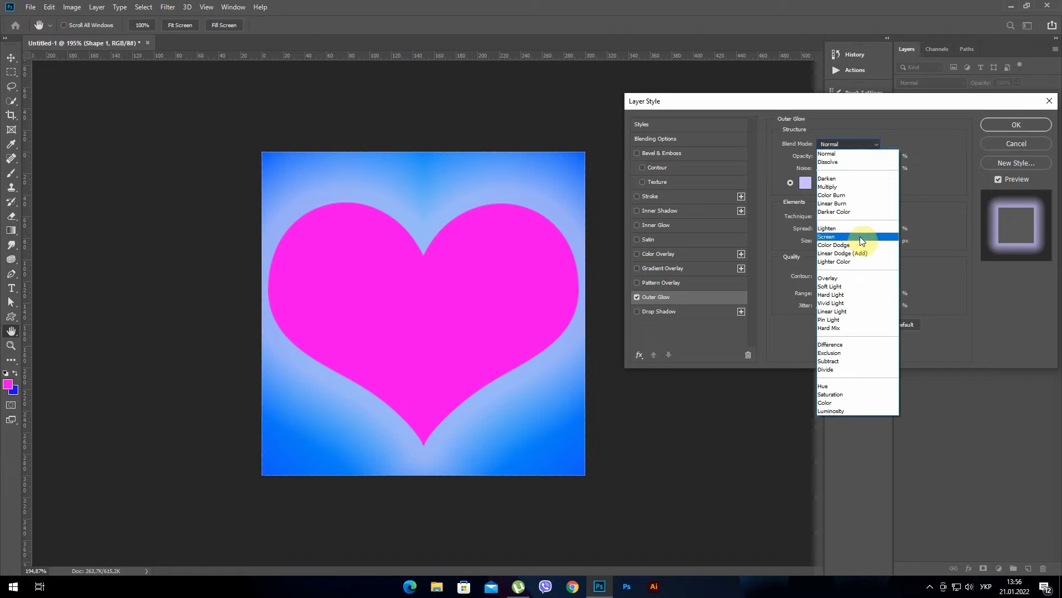
pyautogui.click(861, 237)
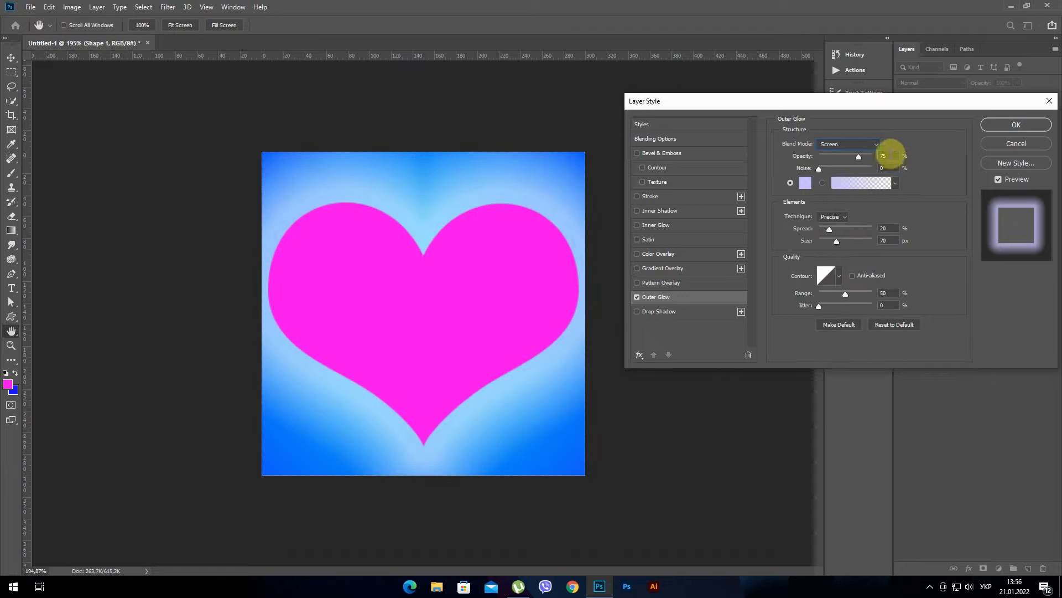
# - Set the heart's outer glow colour to white (ffffff)
pyautogui.click(805, 183)
pyautogui.moveTo(526, 190); pyautogui.dragTo(482, 177)
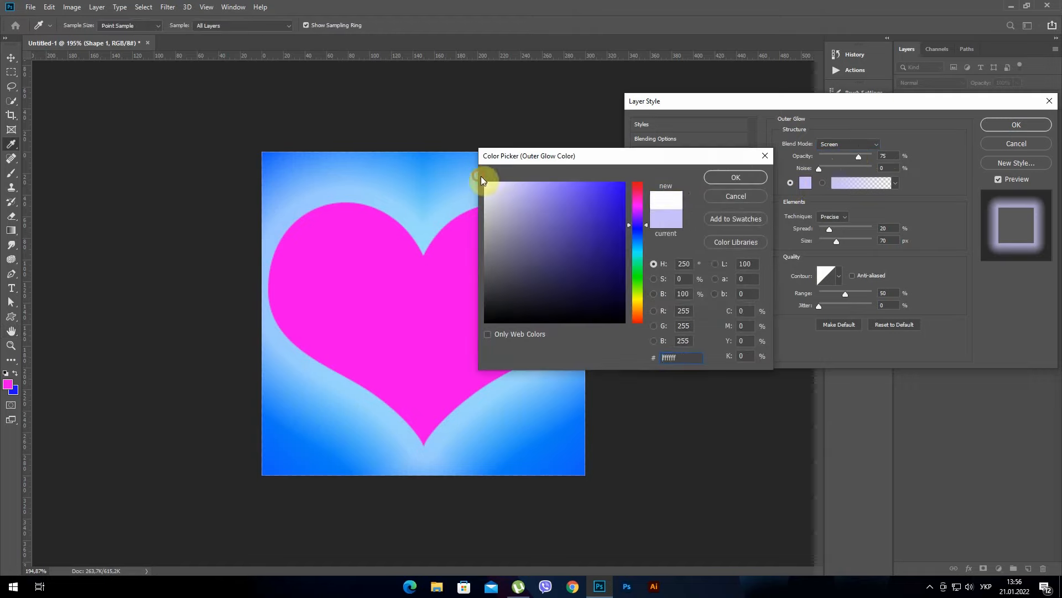
pyautogui.click(745, 175)
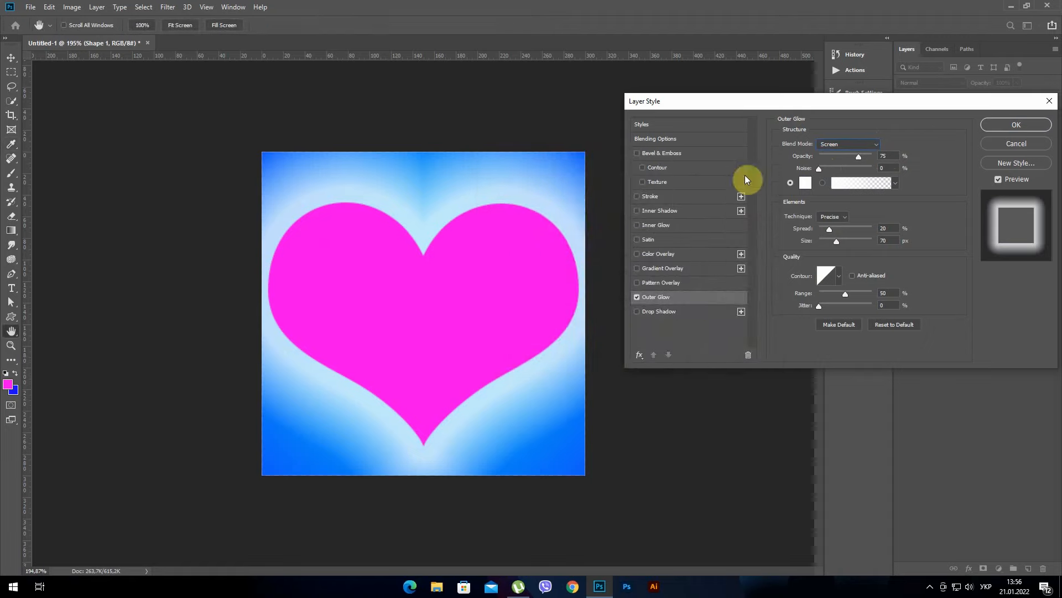
# - Set the heart's outer glow to the Precise technique with a spread of 20% and a size of 70 px
pyautogui.click(841, 234)
pyautogui.click(891, 227)
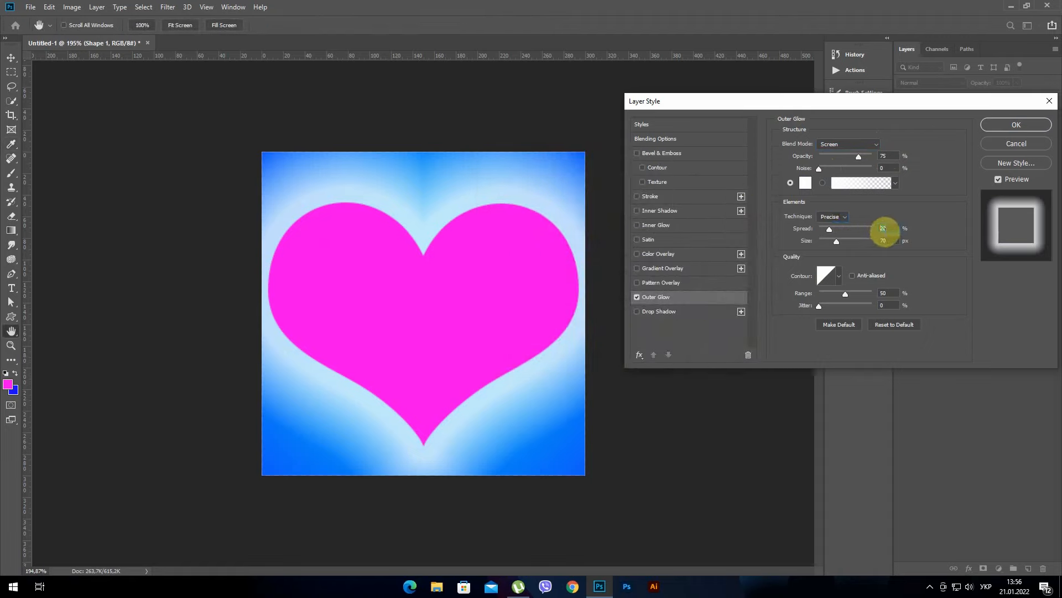
pyautogui.click(885, 240)
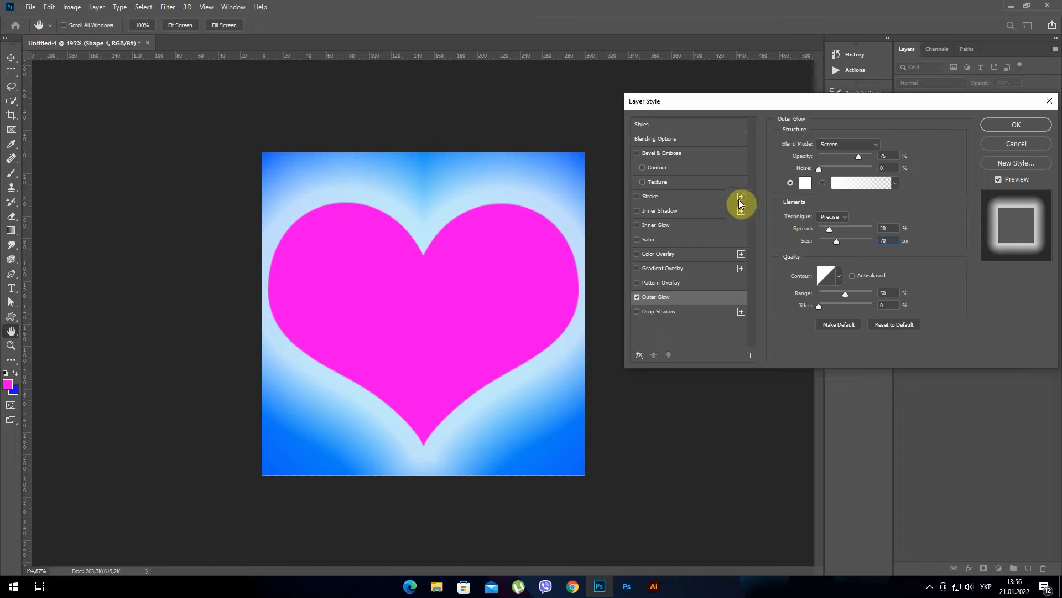
# - Add an Inner Bevel to the heart with 5 px size, 120° angle and 30° altitude, and apply the layer style
pyautogui.click(705, 154)
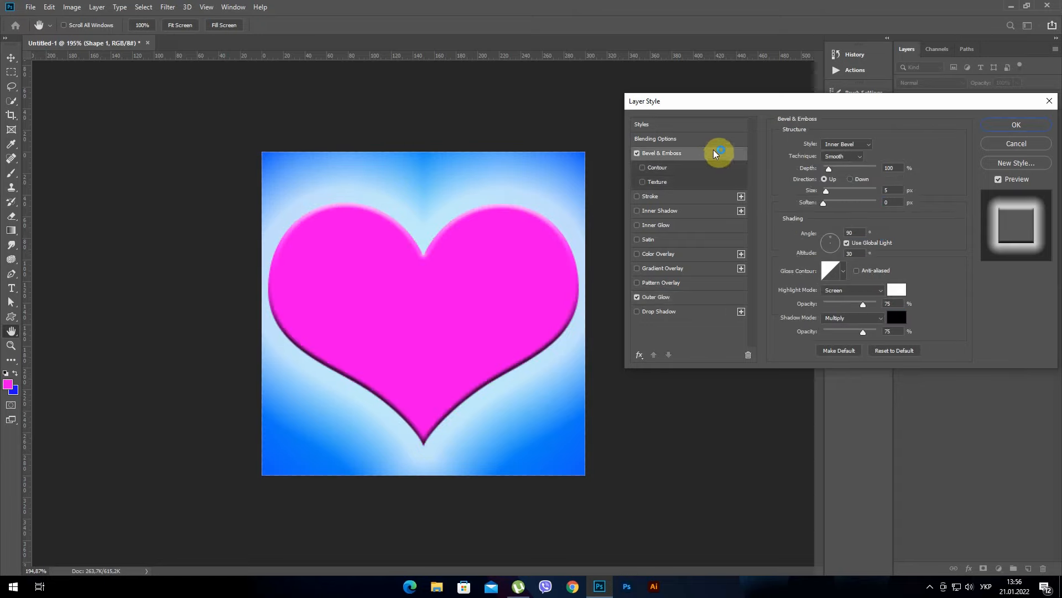
pyautogui.click(868, 145)
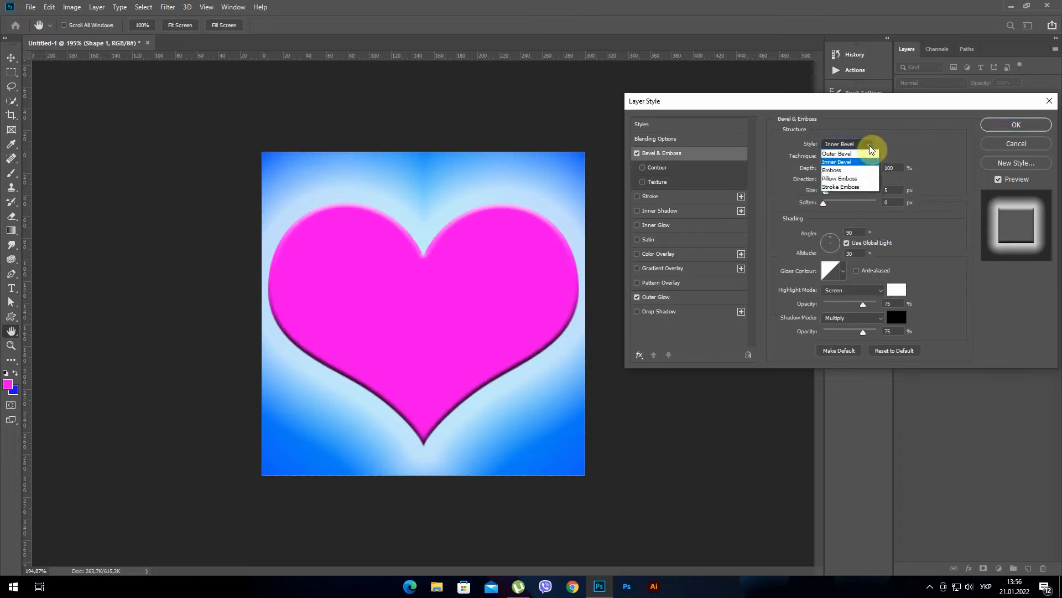
pyautogui.click(866, 162)
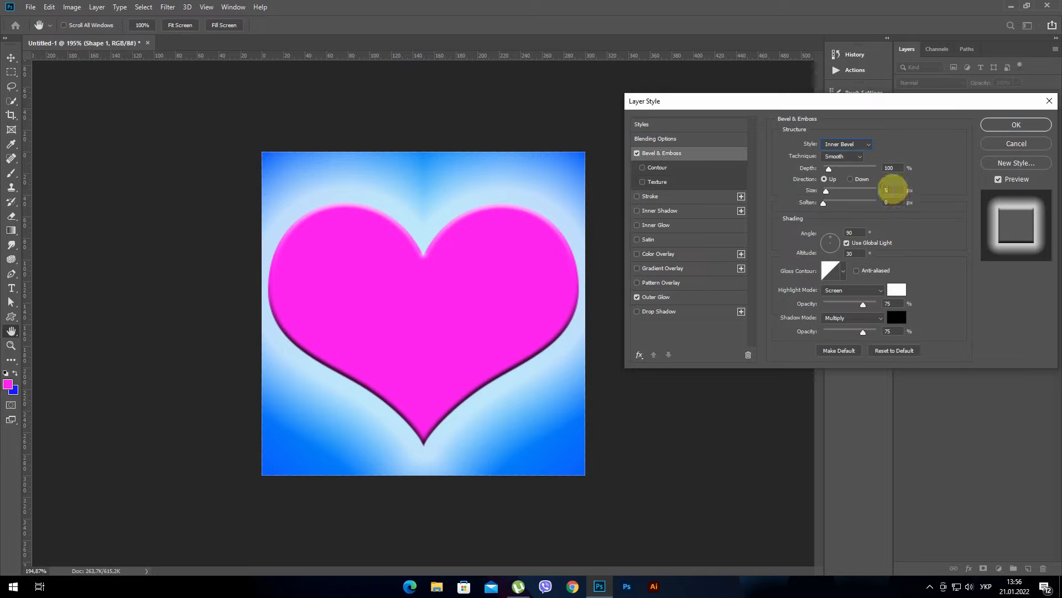
pyautogui.click(888, 190)
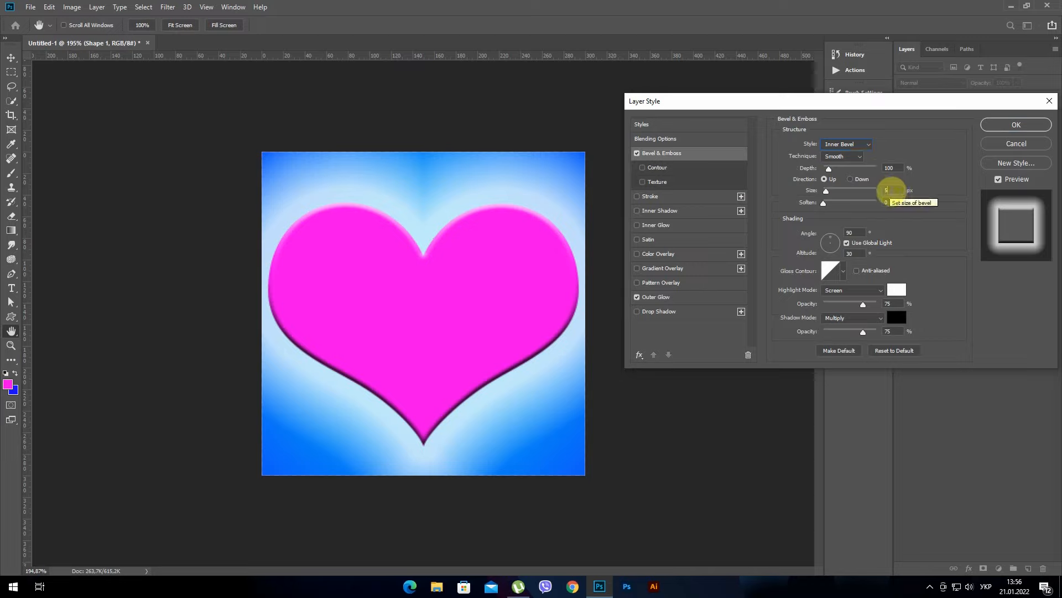
pyautogui.click(857, 231)
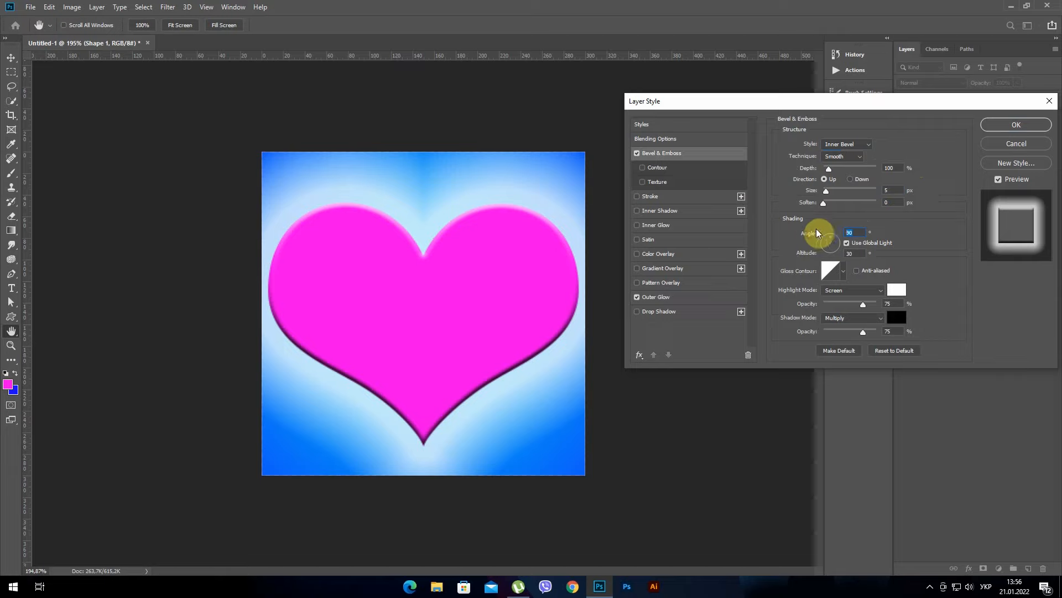
pyautogui.write('120')
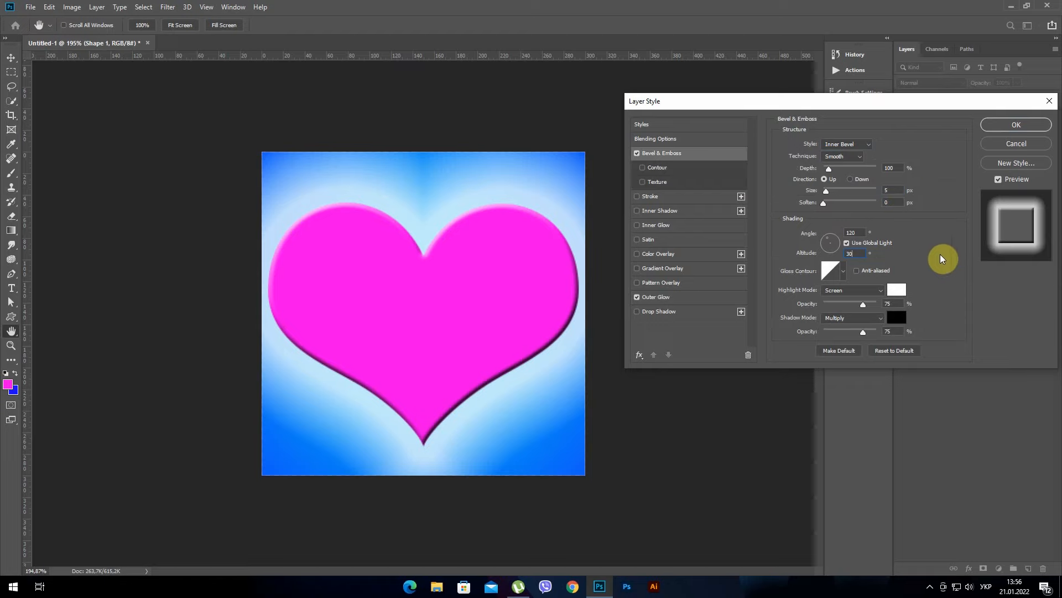
pyautogui.click(1003, 125)
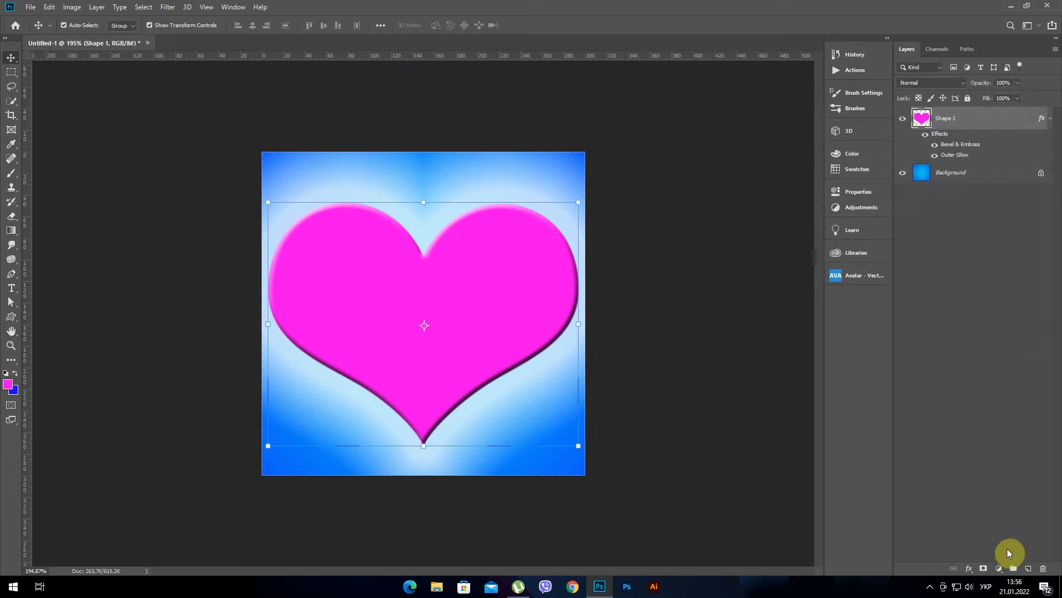
# - Add a new layer and draw a second, flatter magenta heart about 275 × 177 px over the lower part of the first
pyautogui.click(1029, 568)
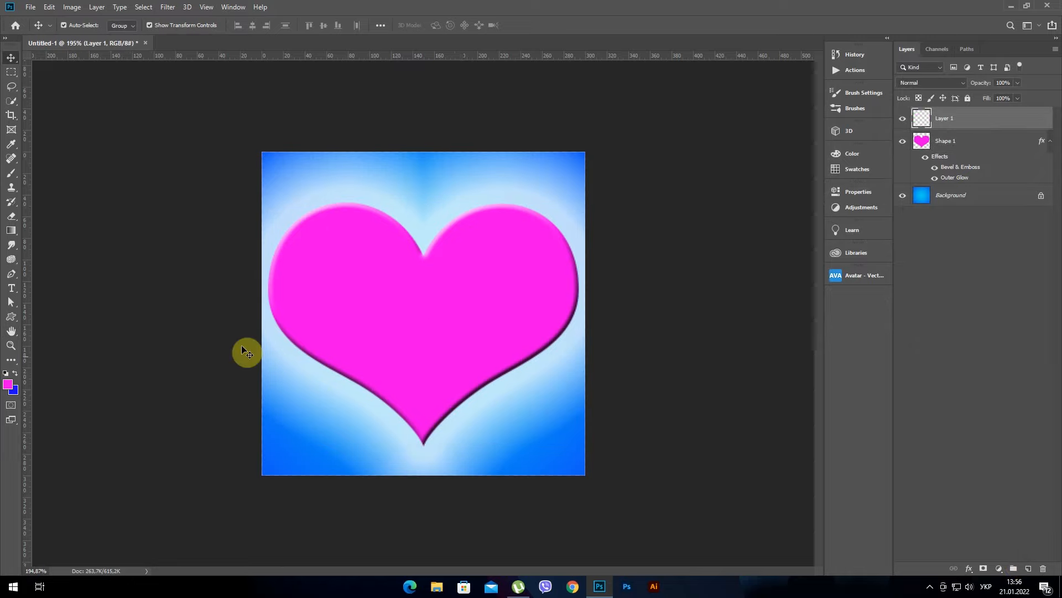
pyautogui.click(11, 316)
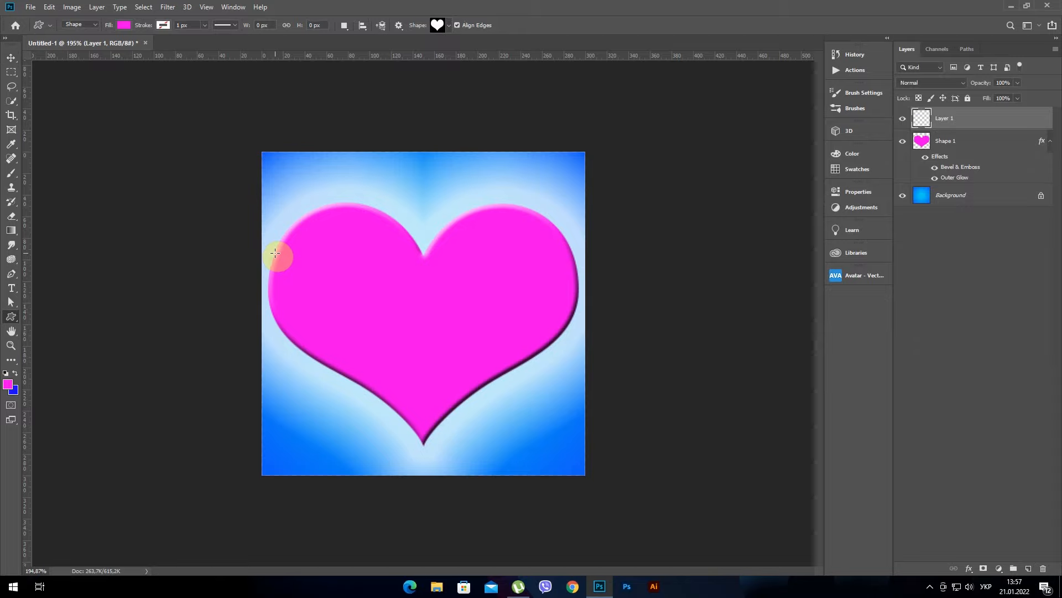
pyautogui.moveTo(275, 253); pyautogui.dragTo(570, 441)
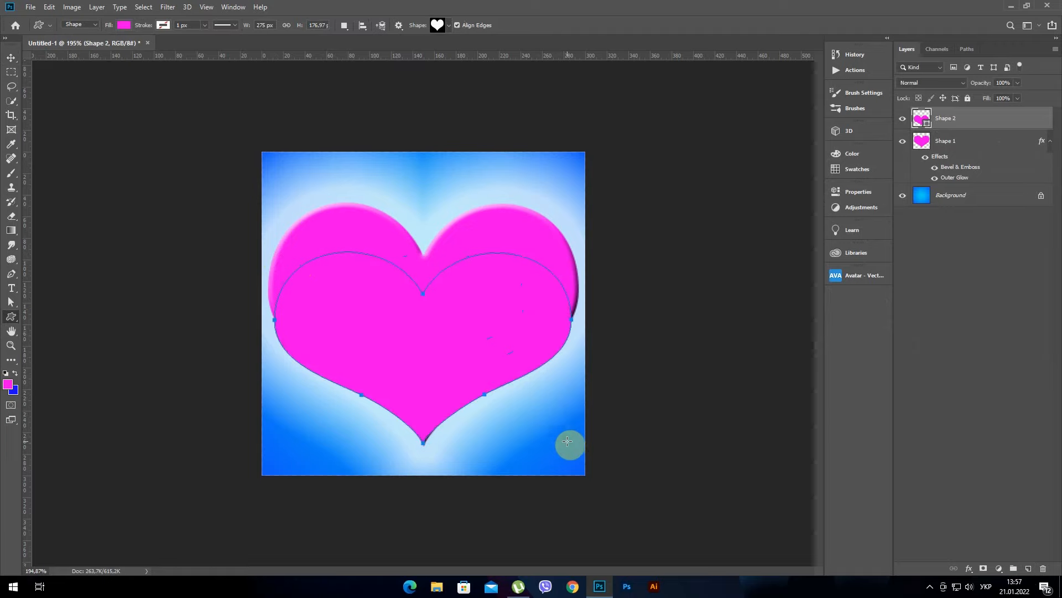
# - Rasterize the second heart's shape layer and switch to the Move tool
pyautogui.click(97, 7)
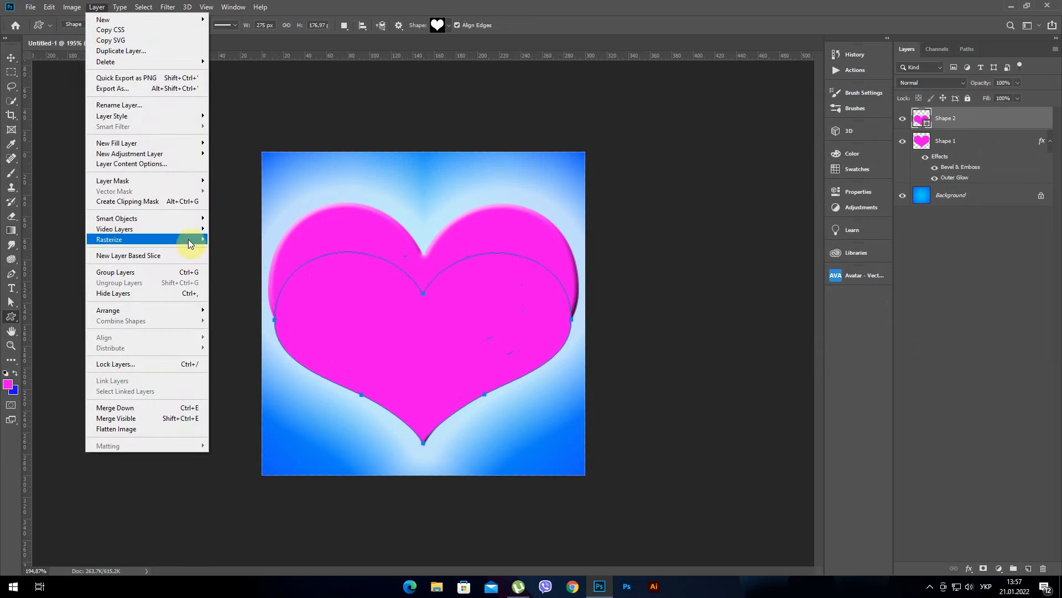
pyautogui.moveTo(191, 240)
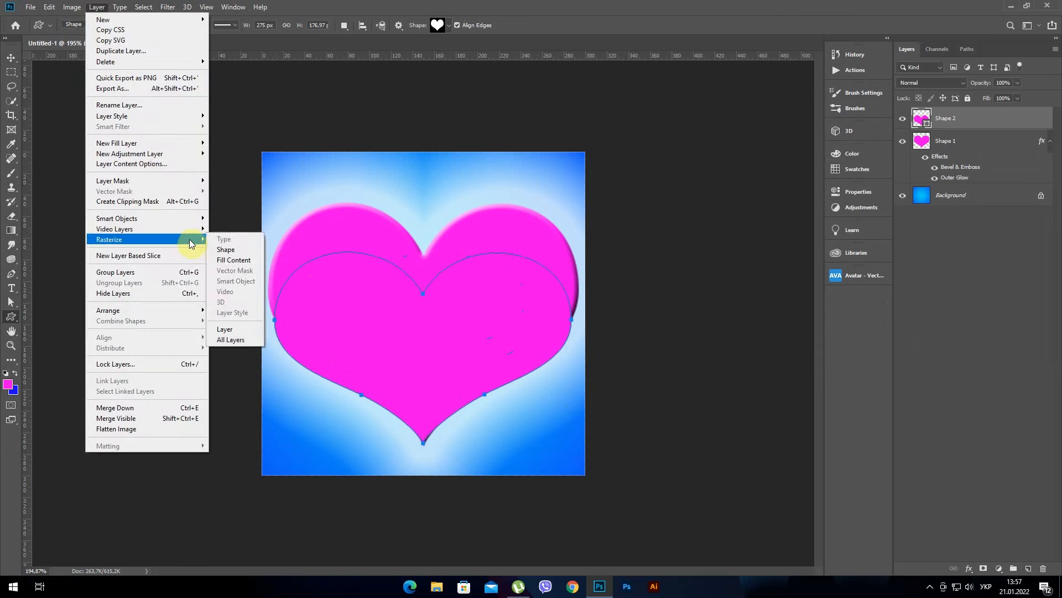
pyautogui.click(238, 250)
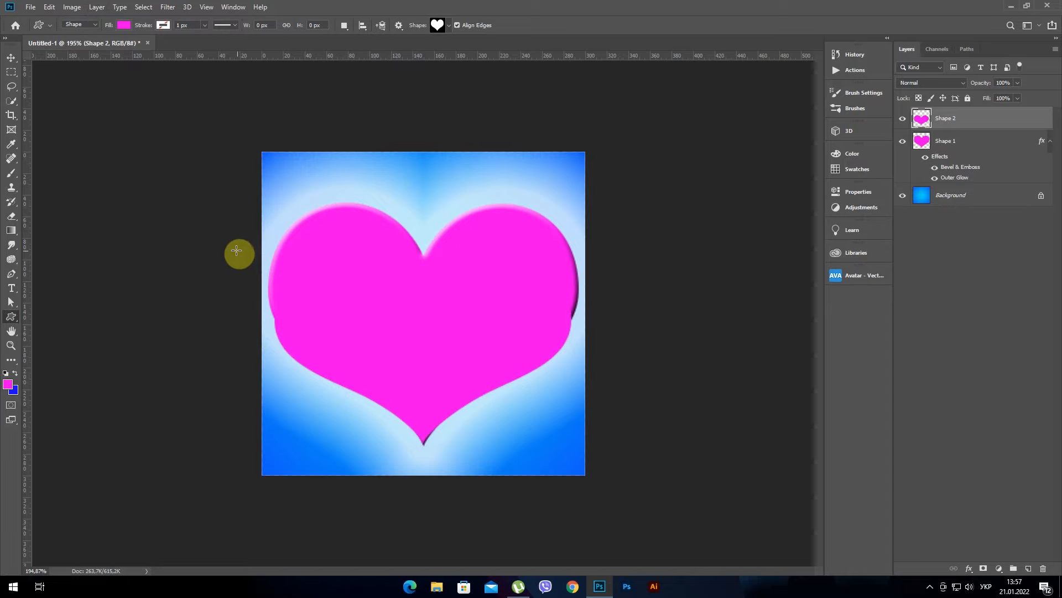
pyautogui.click(11, 58)
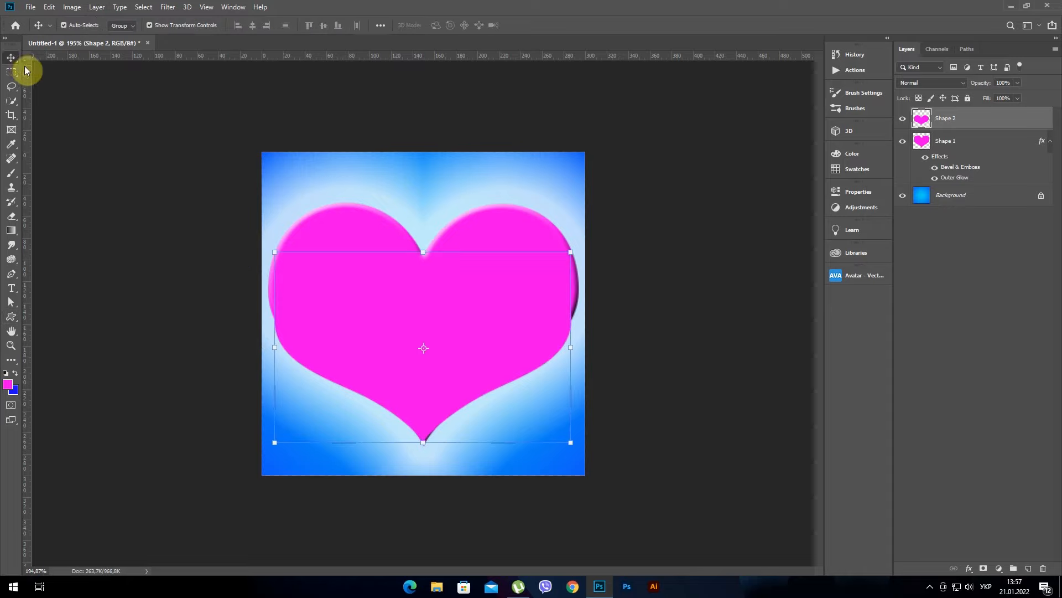
# - Add an Outer Glow layer style to the second heart and set its blend mode to Normal
pyautogui.click(969, 570)
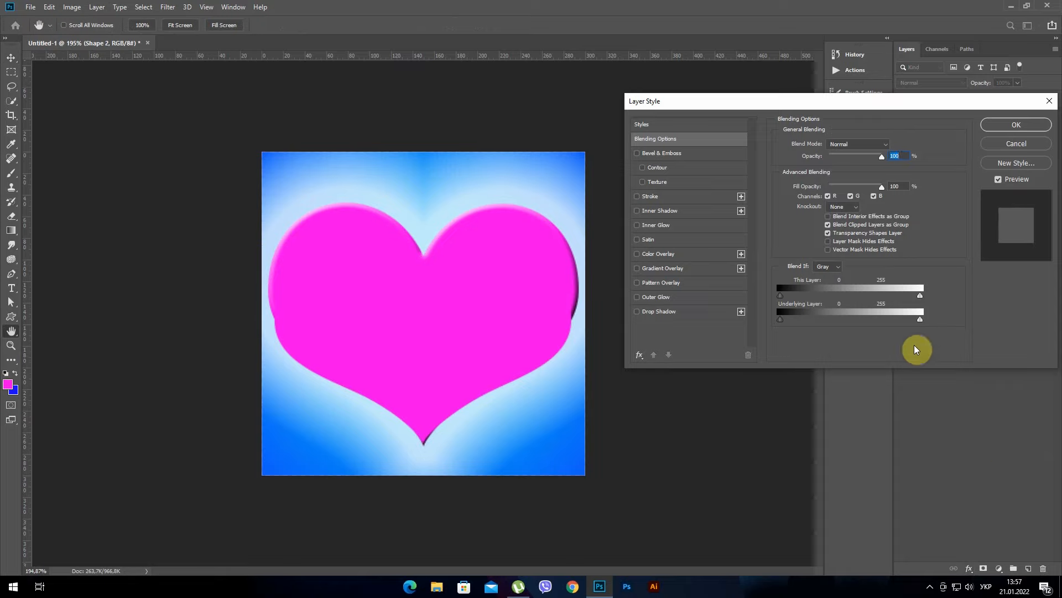
pyautogui.click(717, 299)
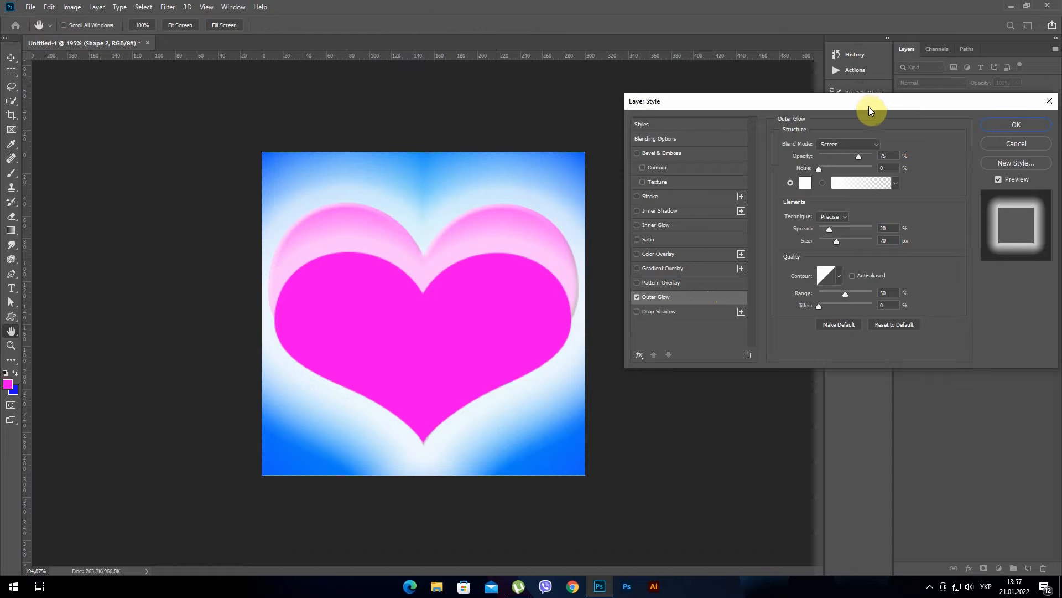
pyautogui.click(871, 142)
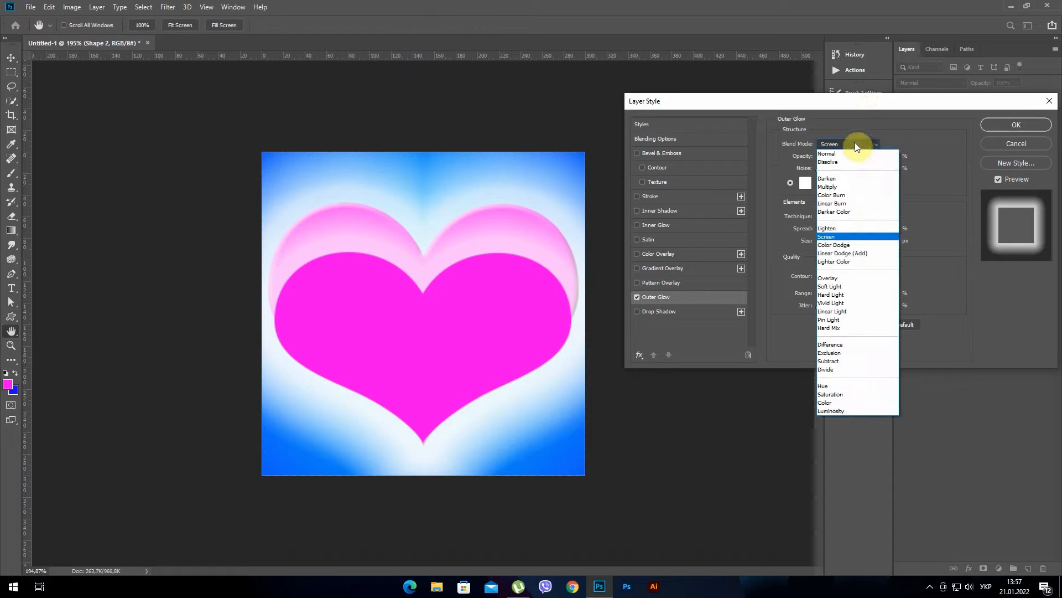
pyautogui.click(852, 146)
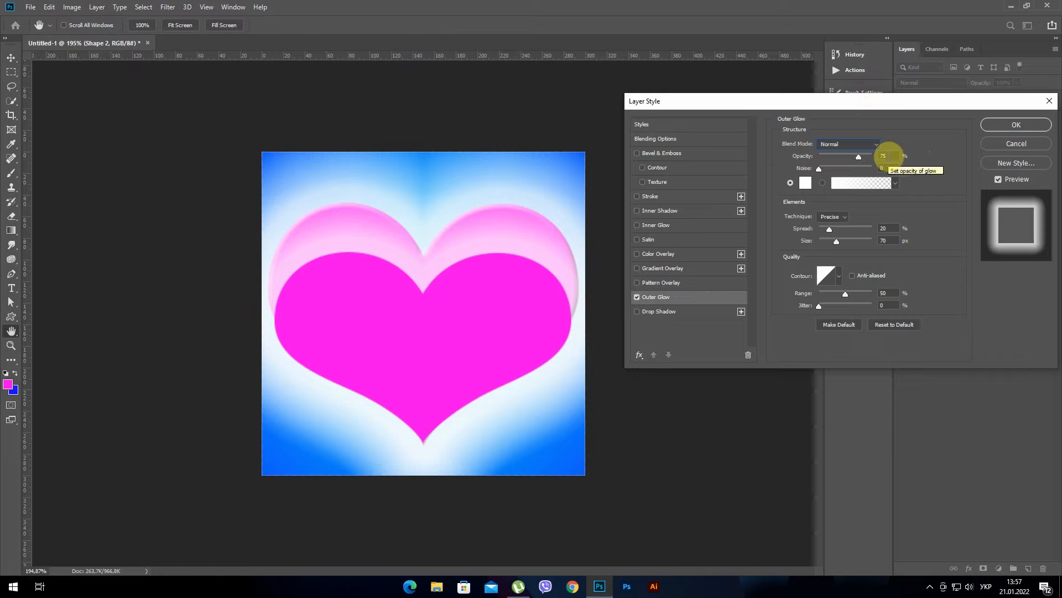
# - Set the second heart's glow colour to RGB 200, 190, 255 with the Precise technique, and apply the layer style
pyautogui.click(805, 184)
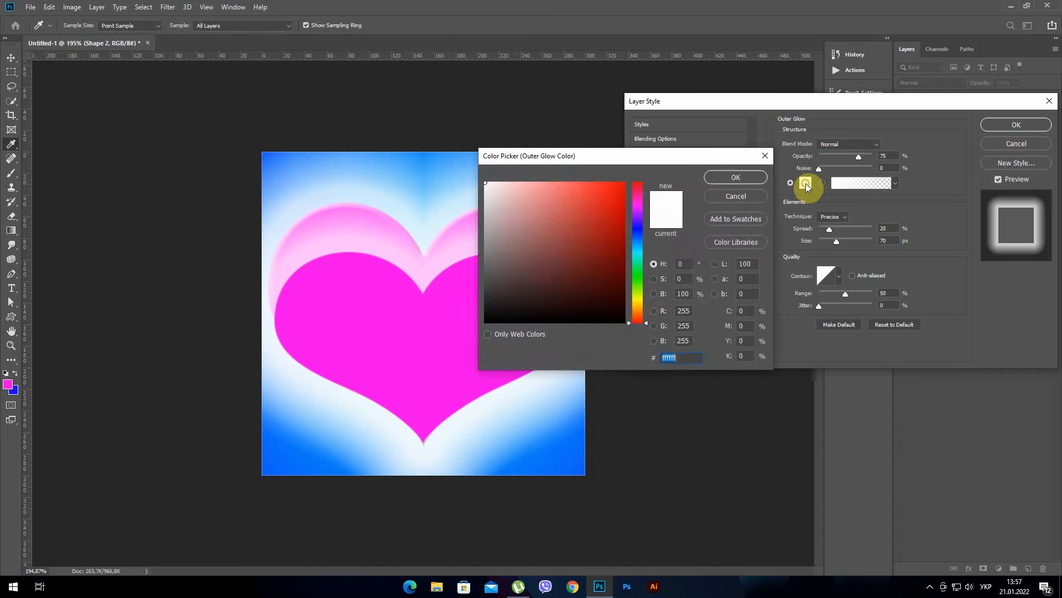
pyautogui.moveTo(687, 311); pyautogui.dragTo(662, 315)
pyautogui.write('200')
pyautogui.press('Tab')
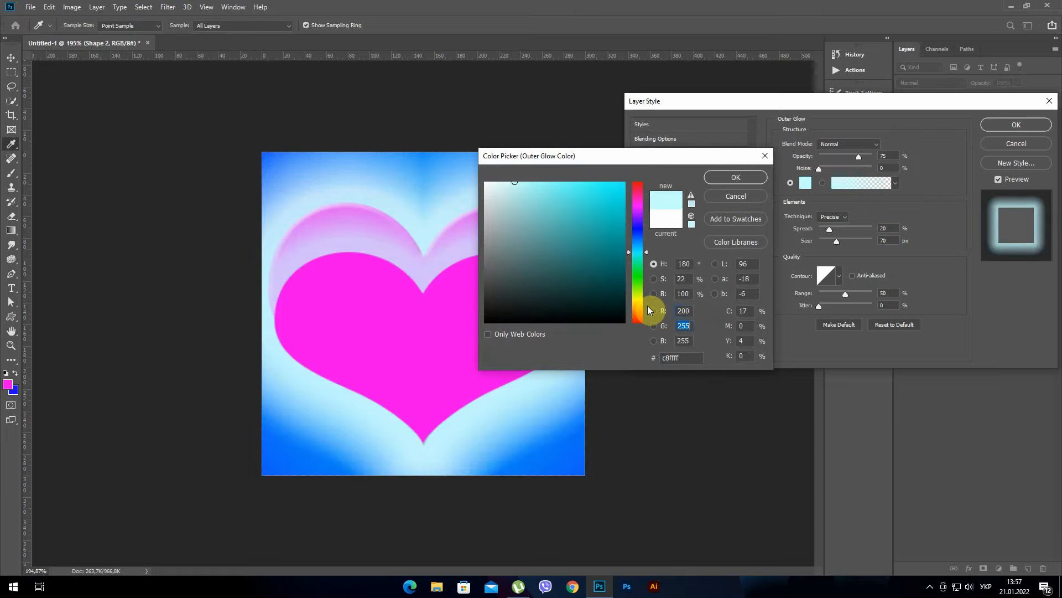
pyautogui.write('190')
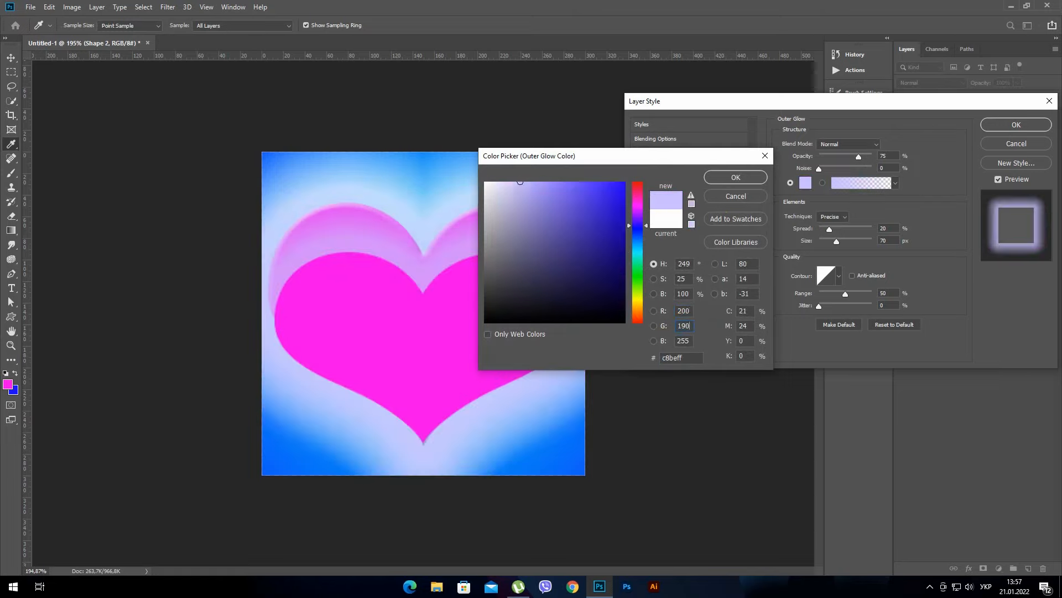
pyautogui.press('Tab')
pyautogui.click(736, 177)
pyautogui.click(843, 215)
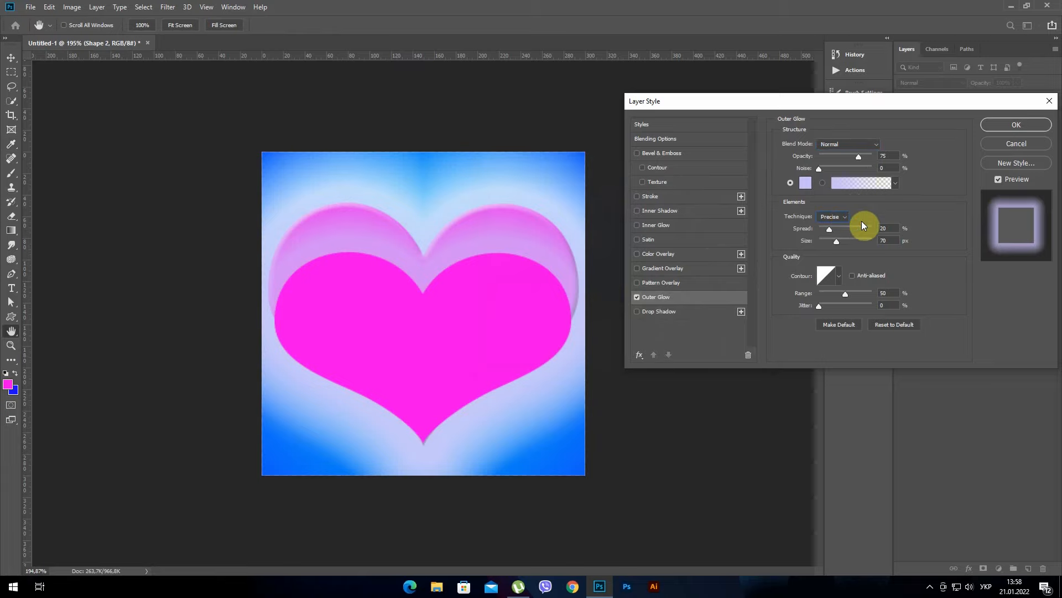
pyautogui.click(1024, 126)
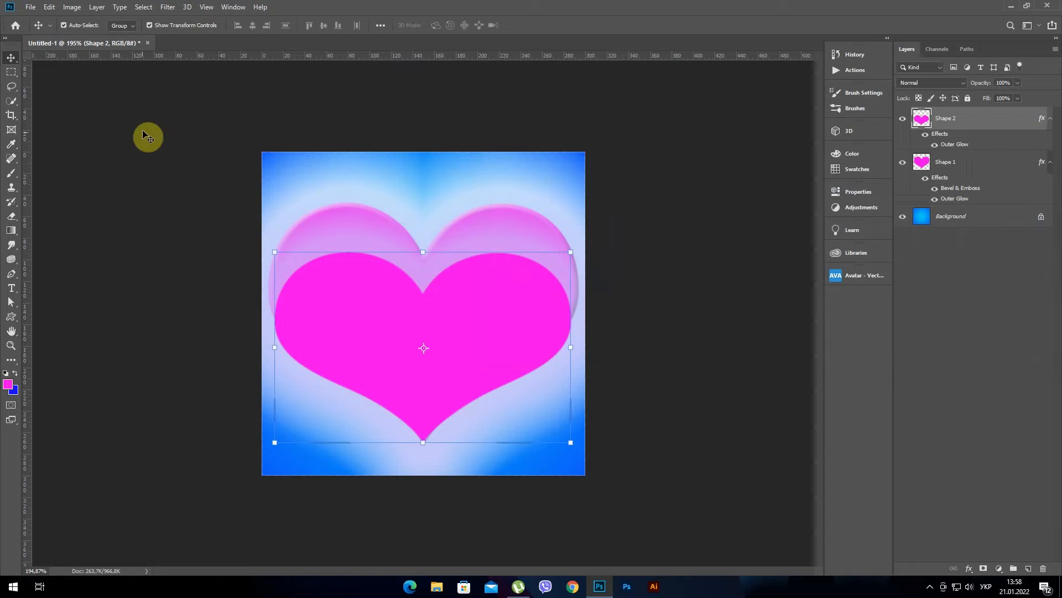
# - Soften the edges of the second heart with a Blur filter and deselect its layer
pyautogui.click(167, 7)
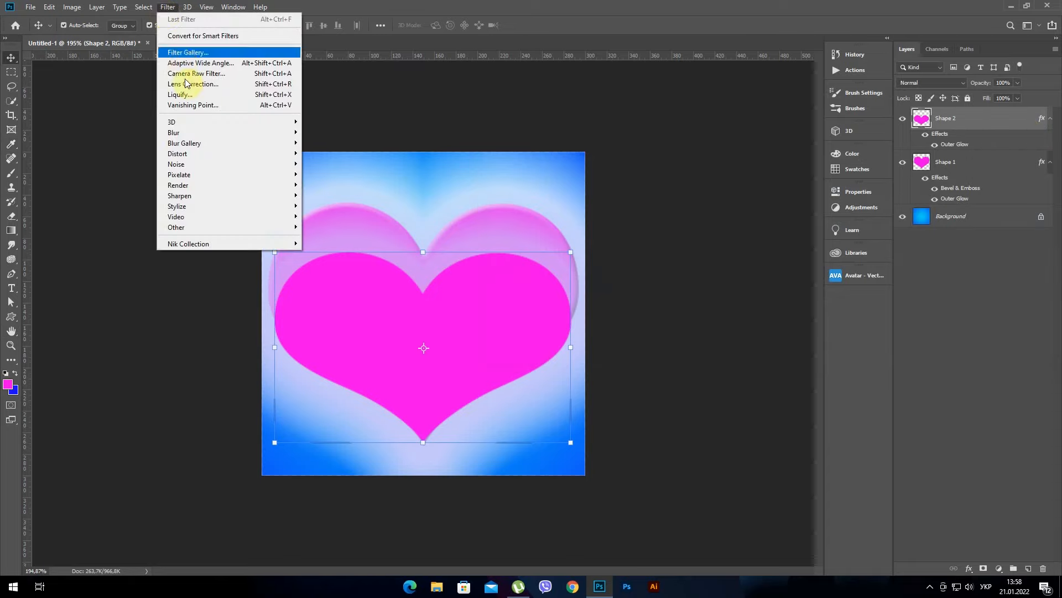
pyautogui.moveTo(205, 136)
pyautogui.click(332, 174)
pyautogui.click(124, 124)
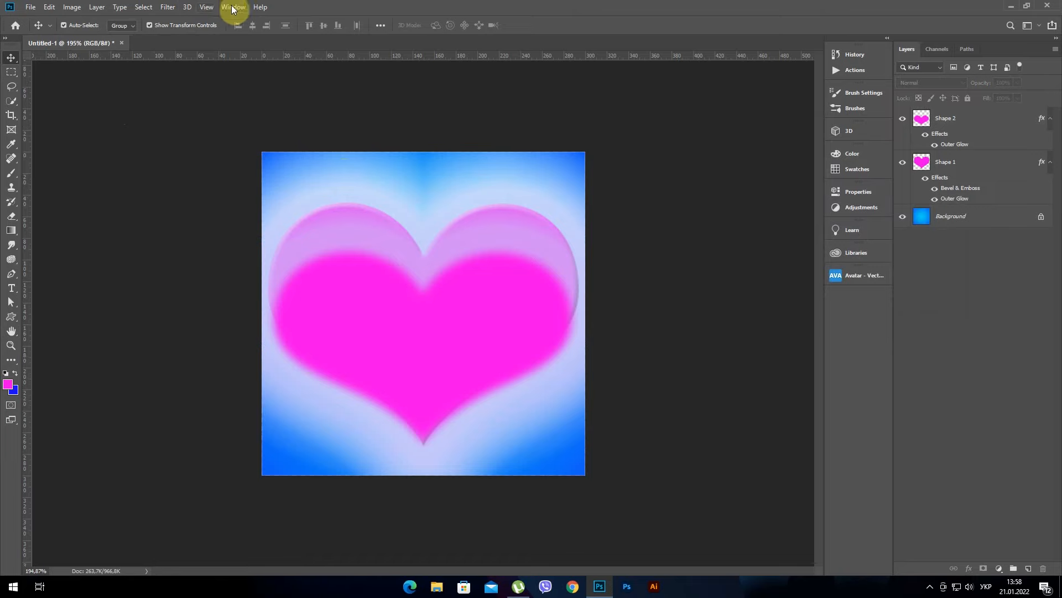
# - Bring up the list of available workspace windows
pyautogui.click(233, 9)
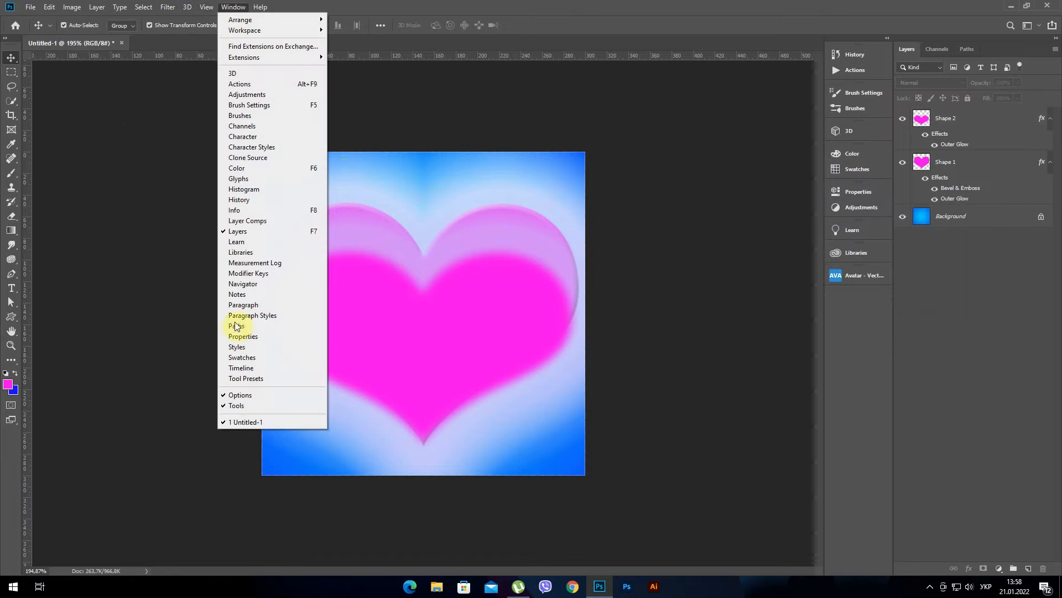